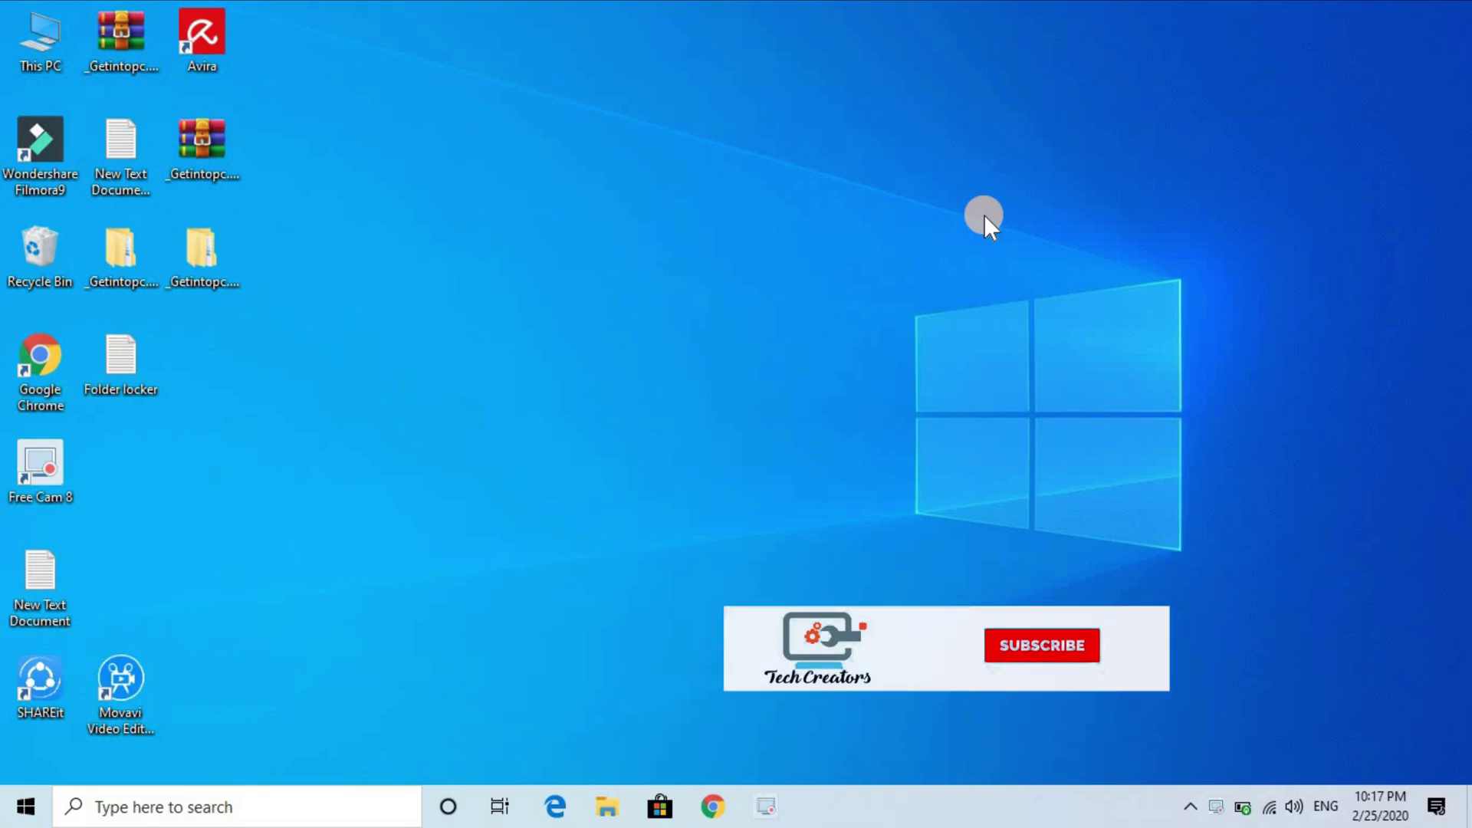
Open This PC from the desktop to list the drives, including the 7.49 GB Tech Creators (G:).
double_click(40, 34)
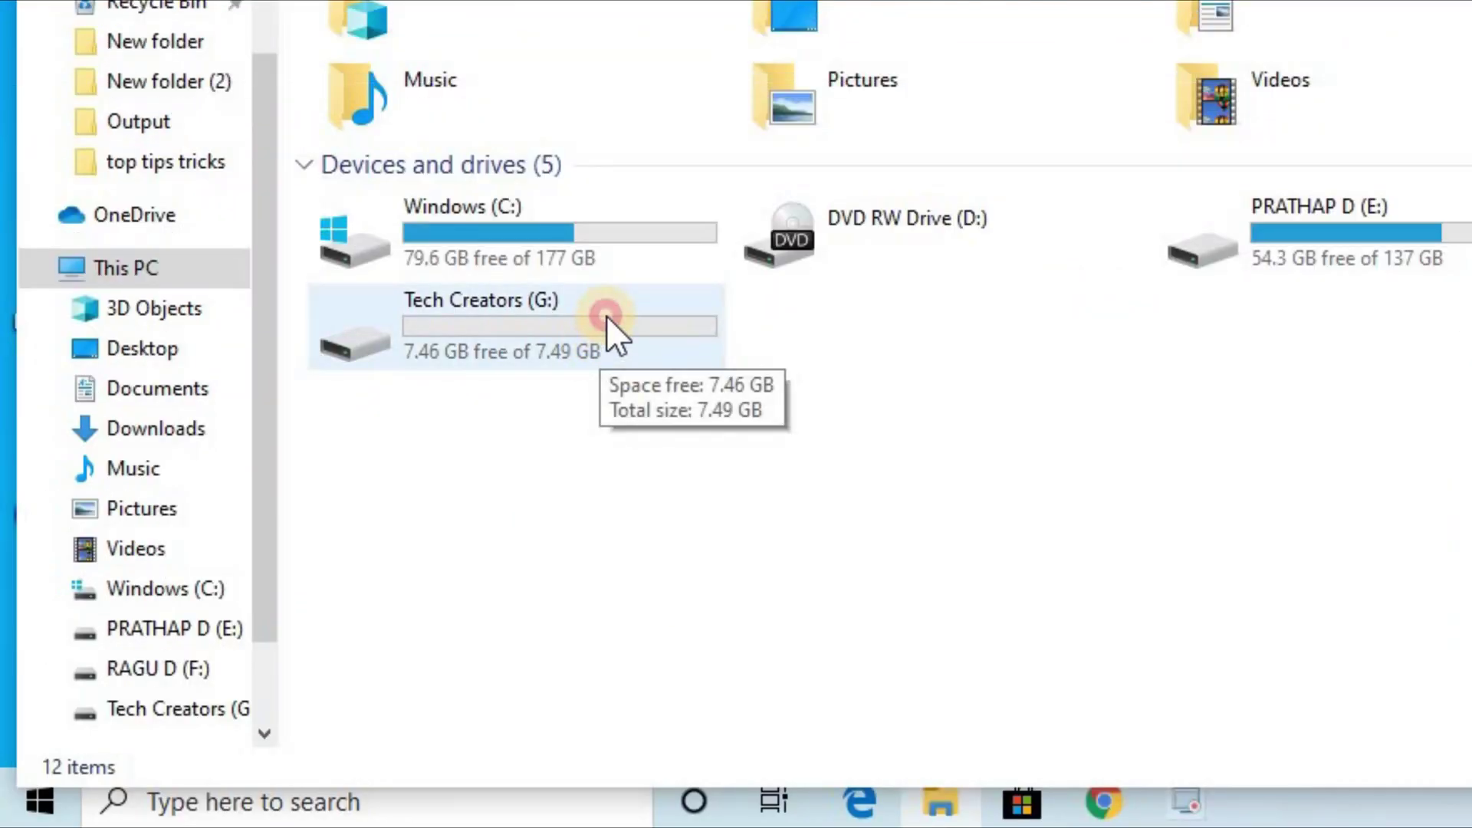
Open the Tech Creators (G:) Properties, then the hp v220w USB Device from its Hardware tab.
click(607, 316)
right_click(606, 316)
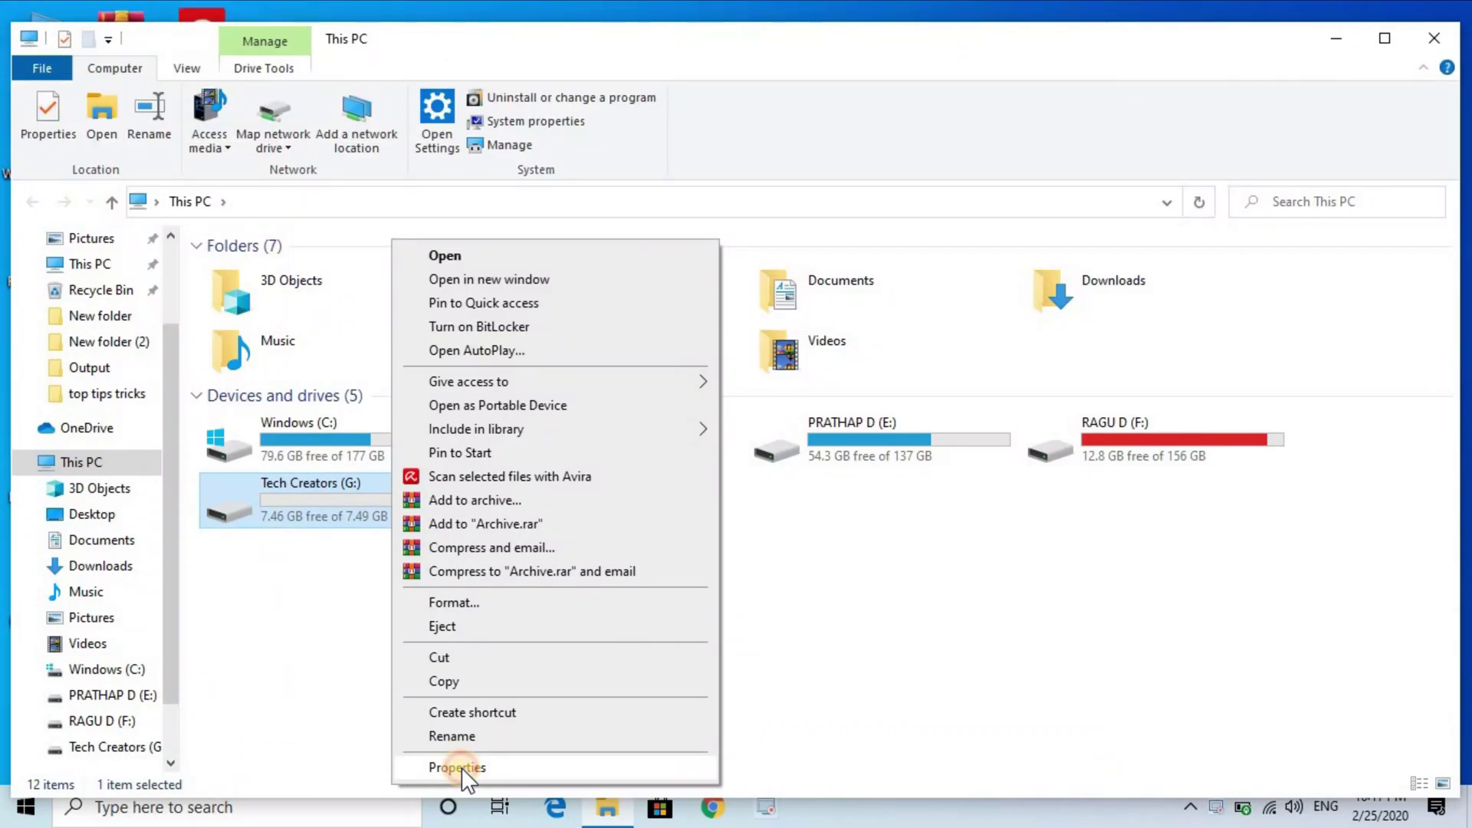
click(710, 741)
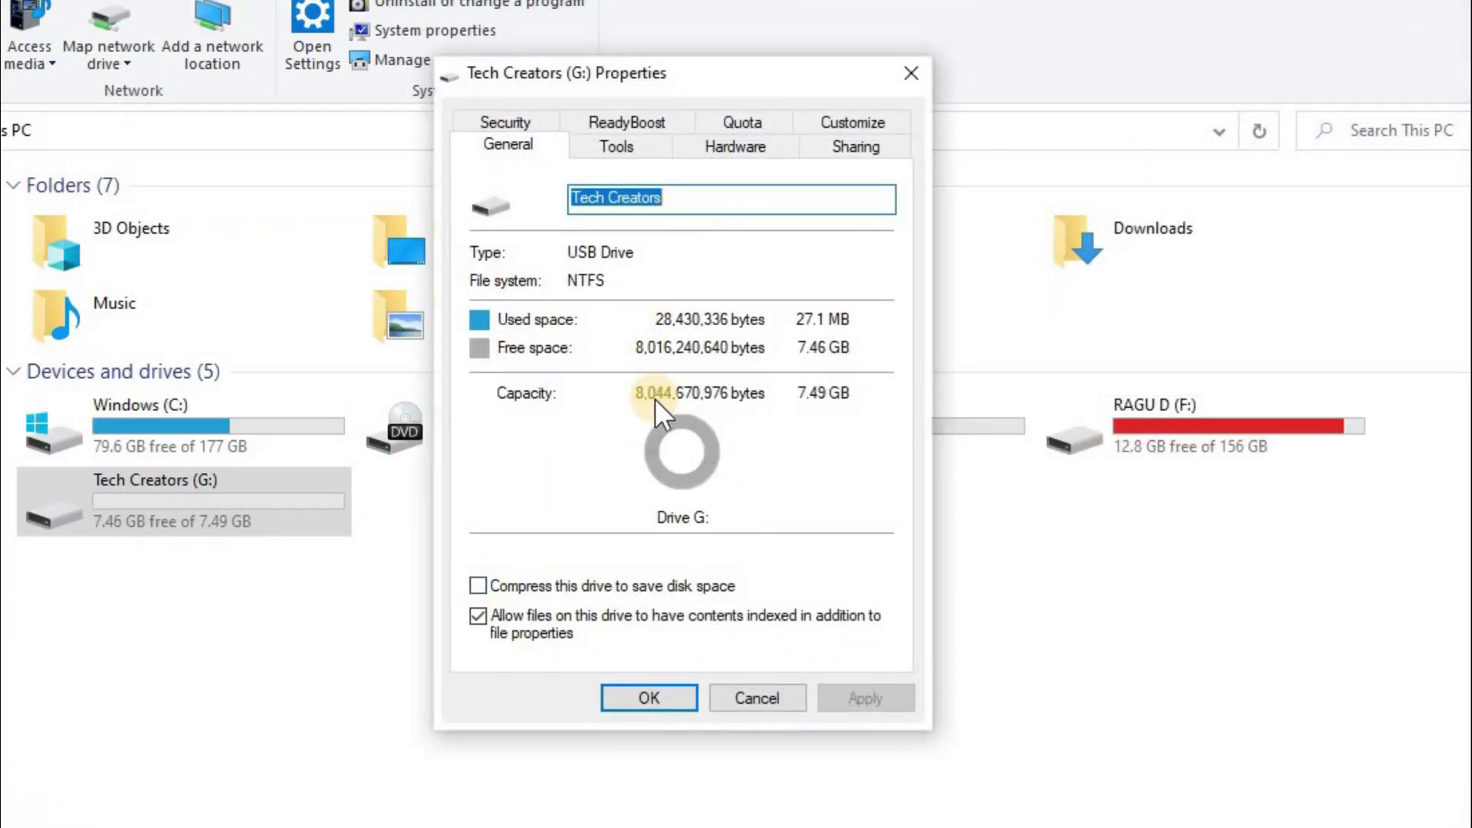
click(753, 148)
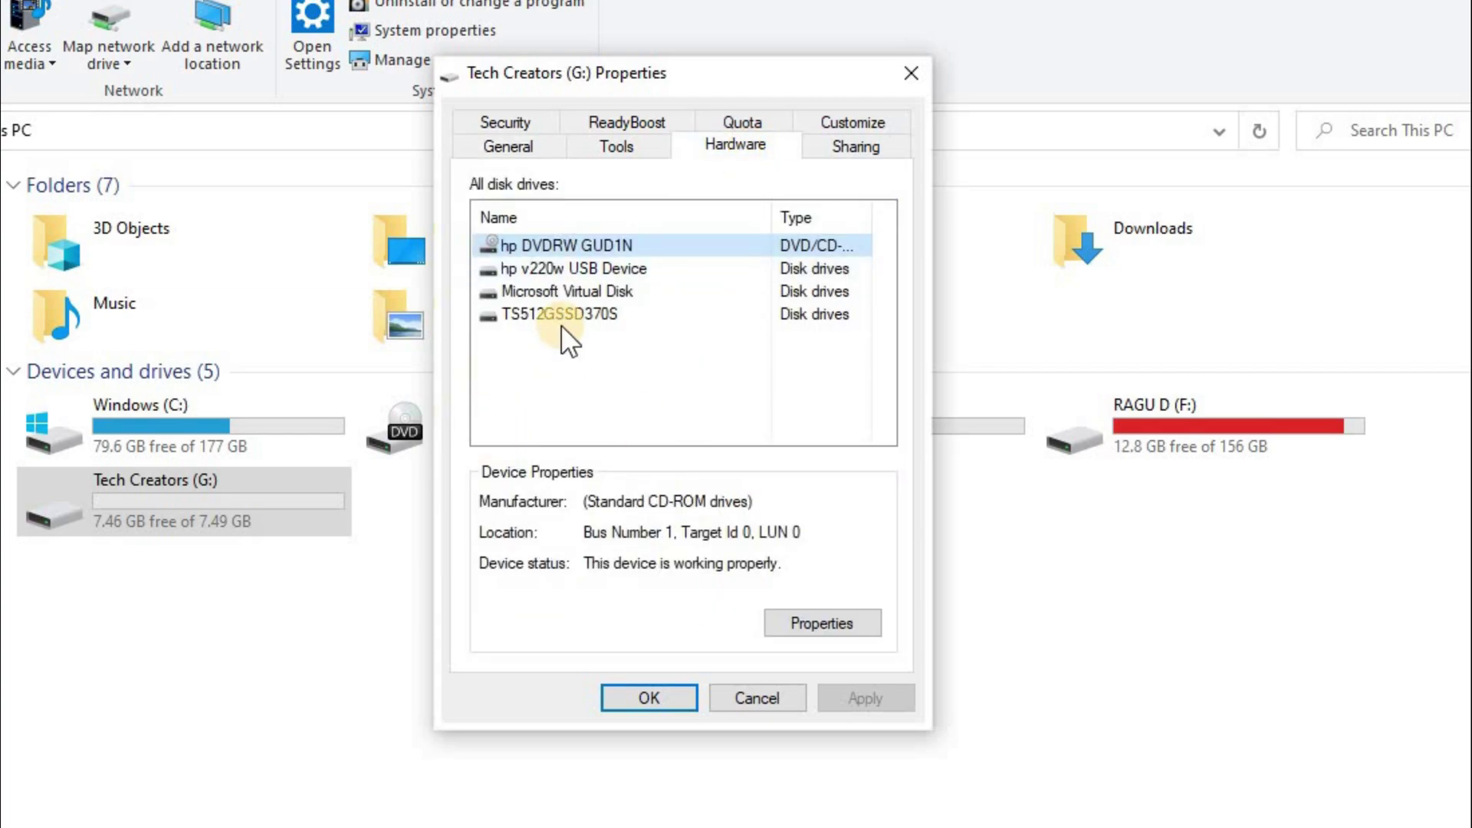
click(580, 266)
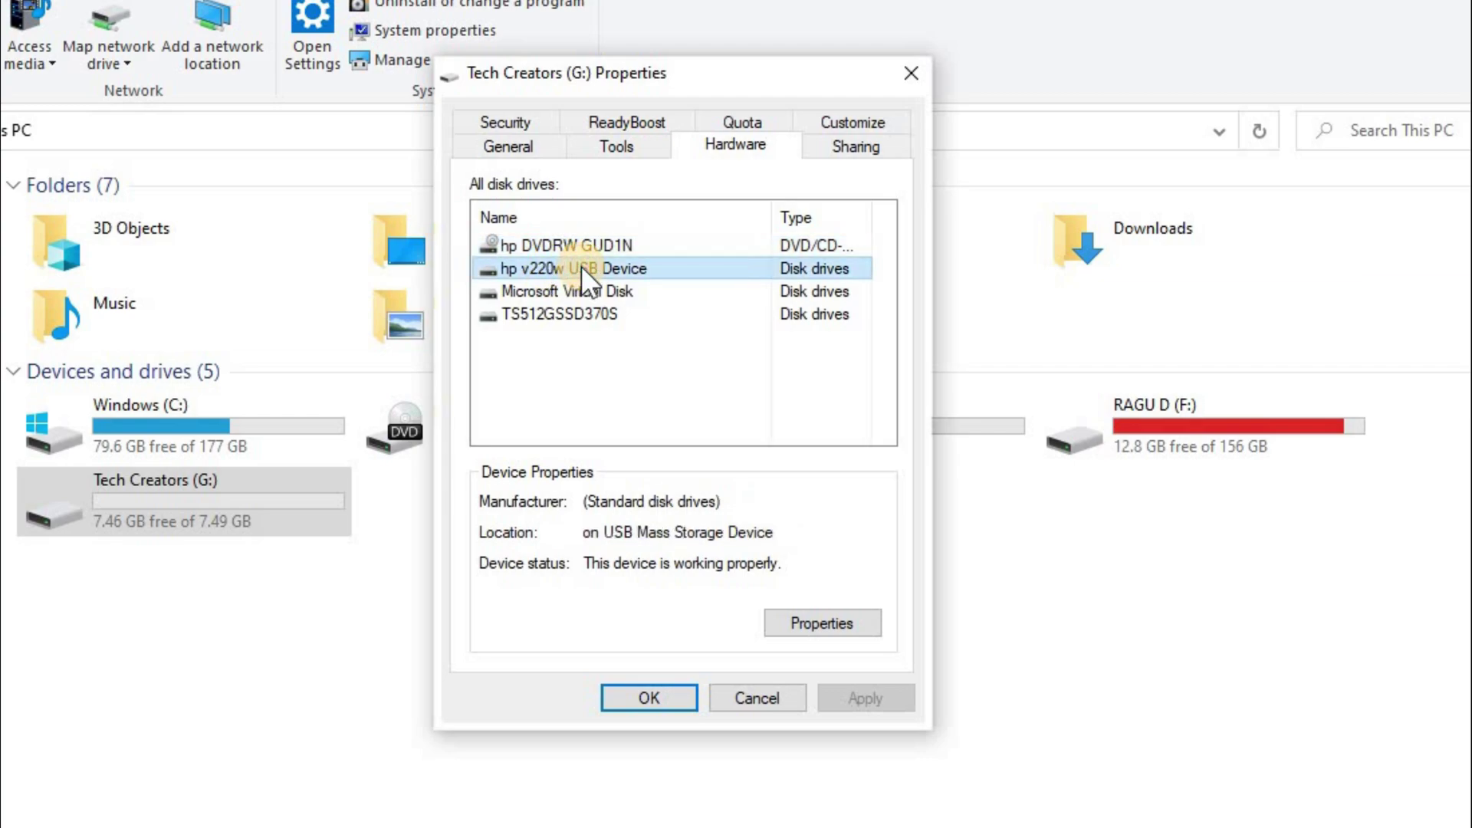
double_click(581, 266)
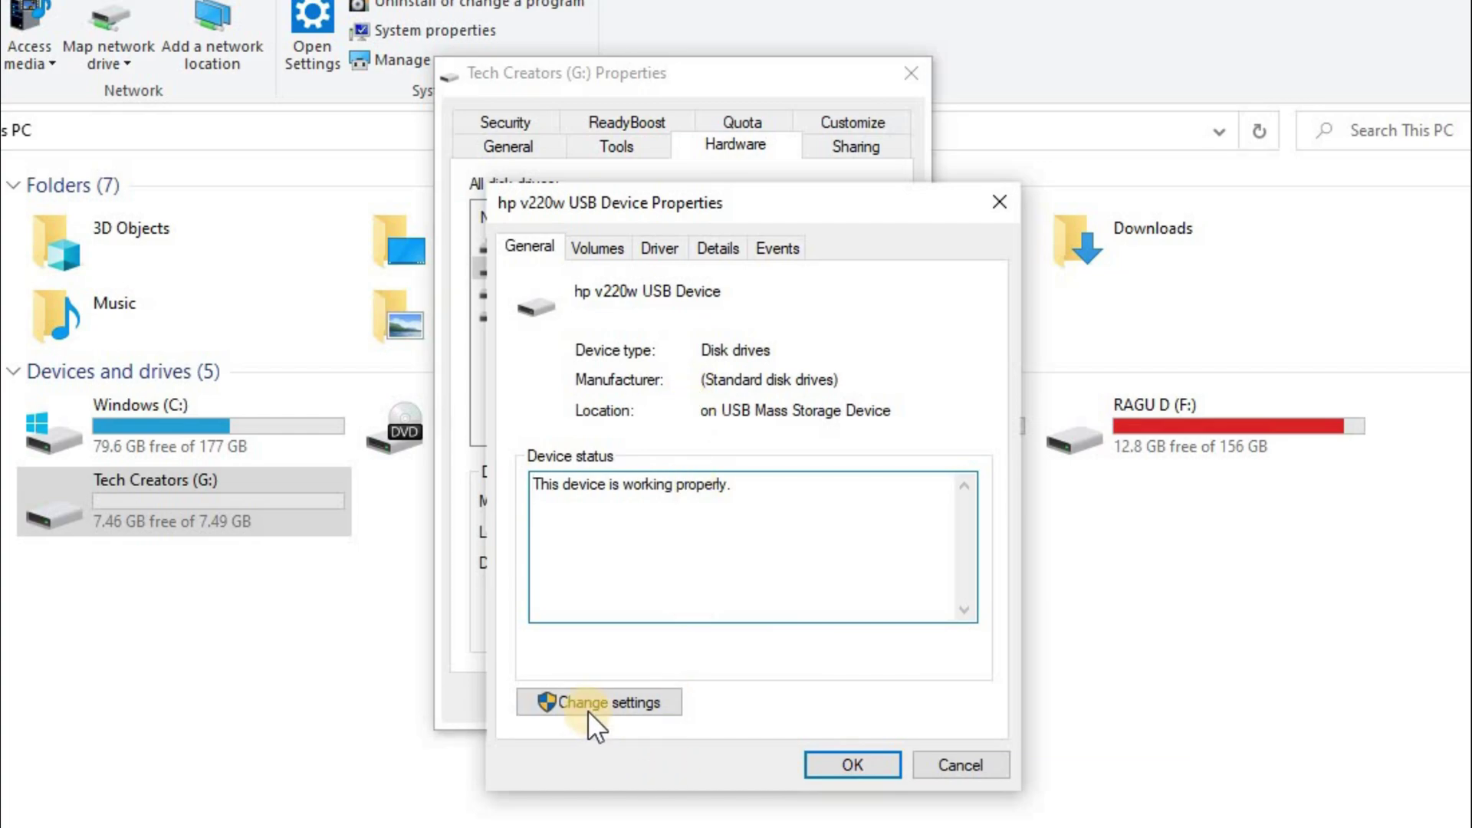
Switch the hp v220w USB Device removal policy to Better performance and apply it.
click(629, 706)
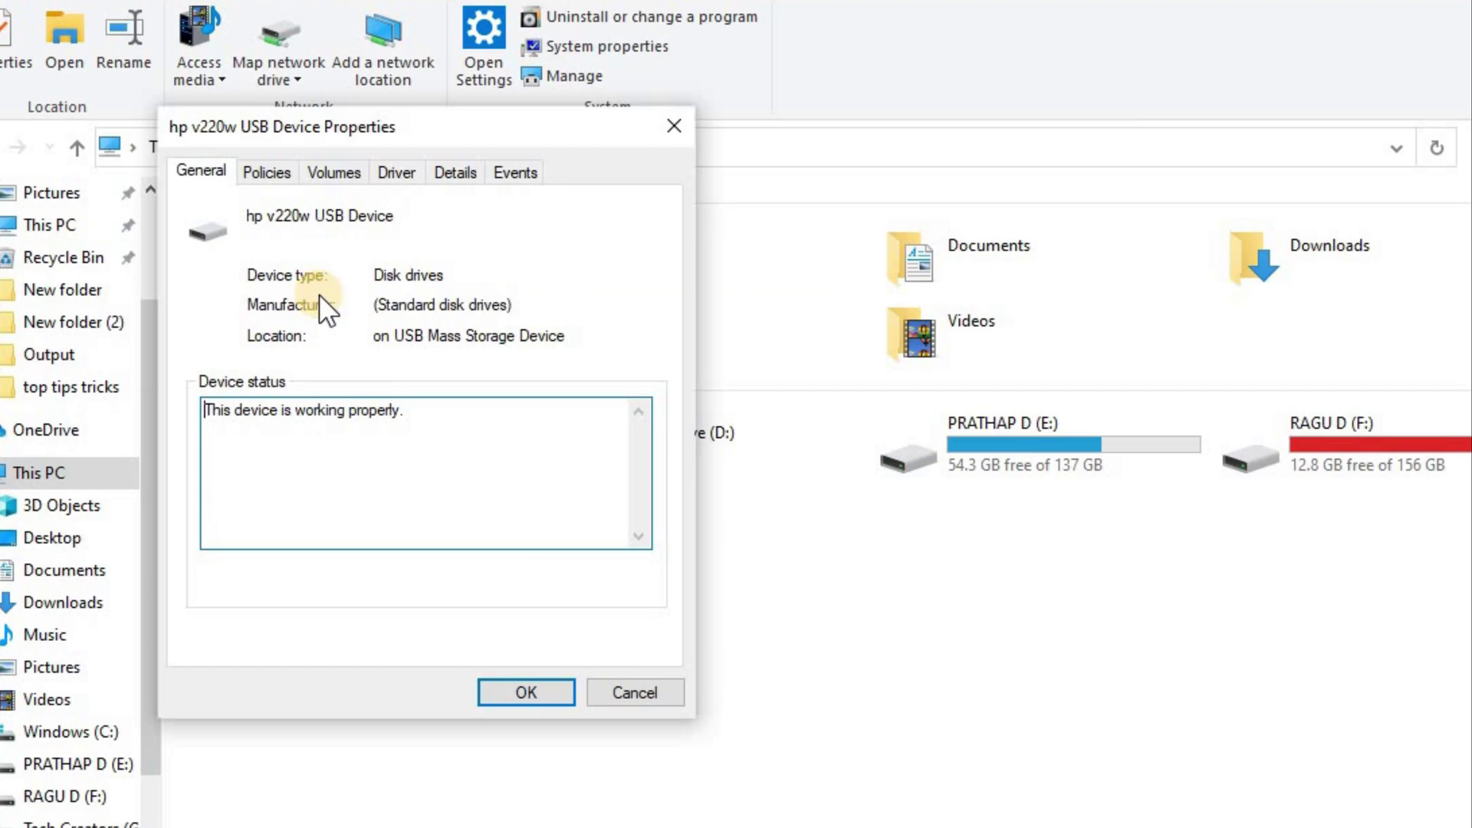
click(275, 170)
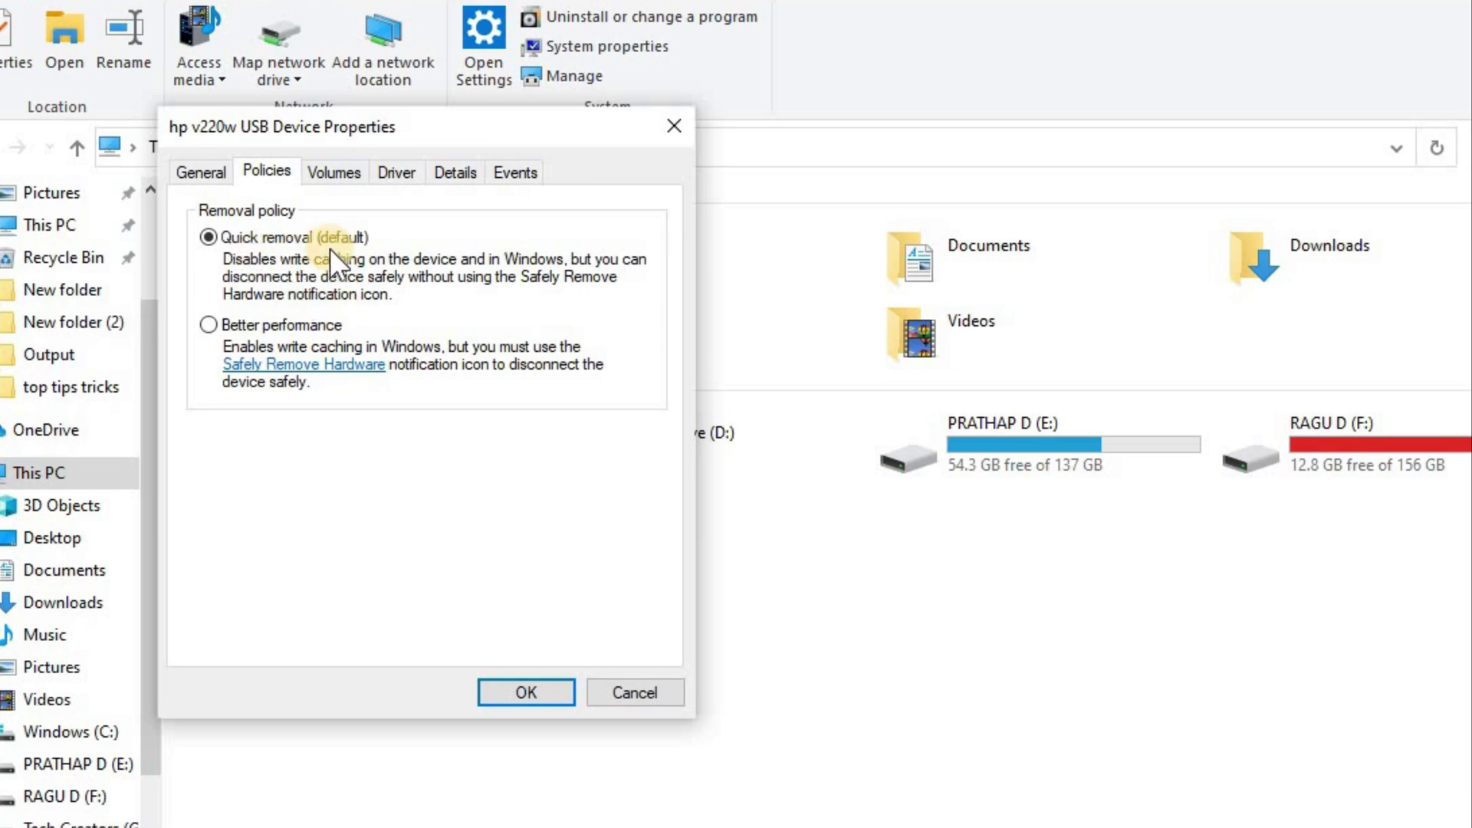
click(211, 323)
click(538, 685)
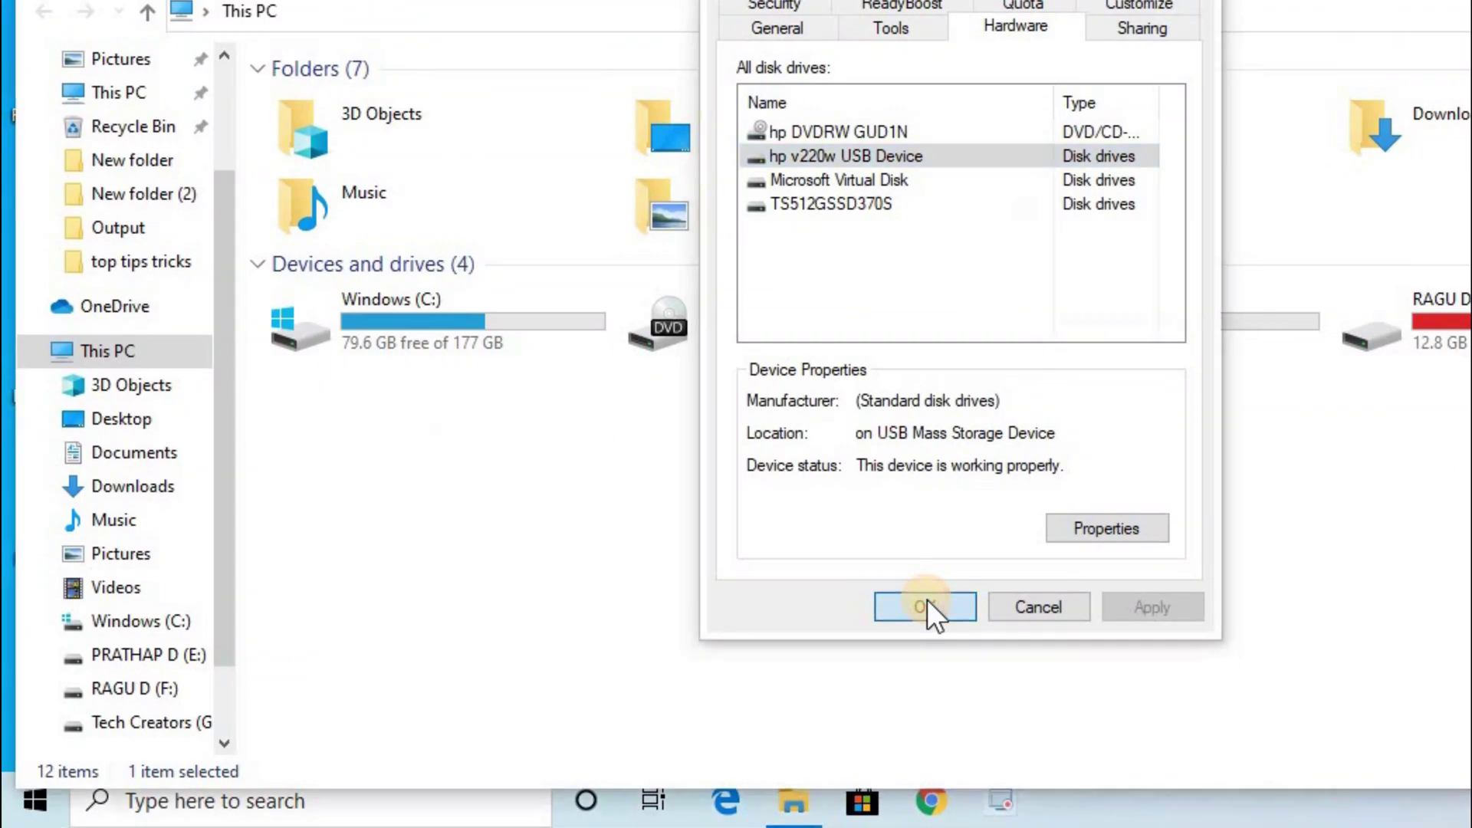
click(830, 718)
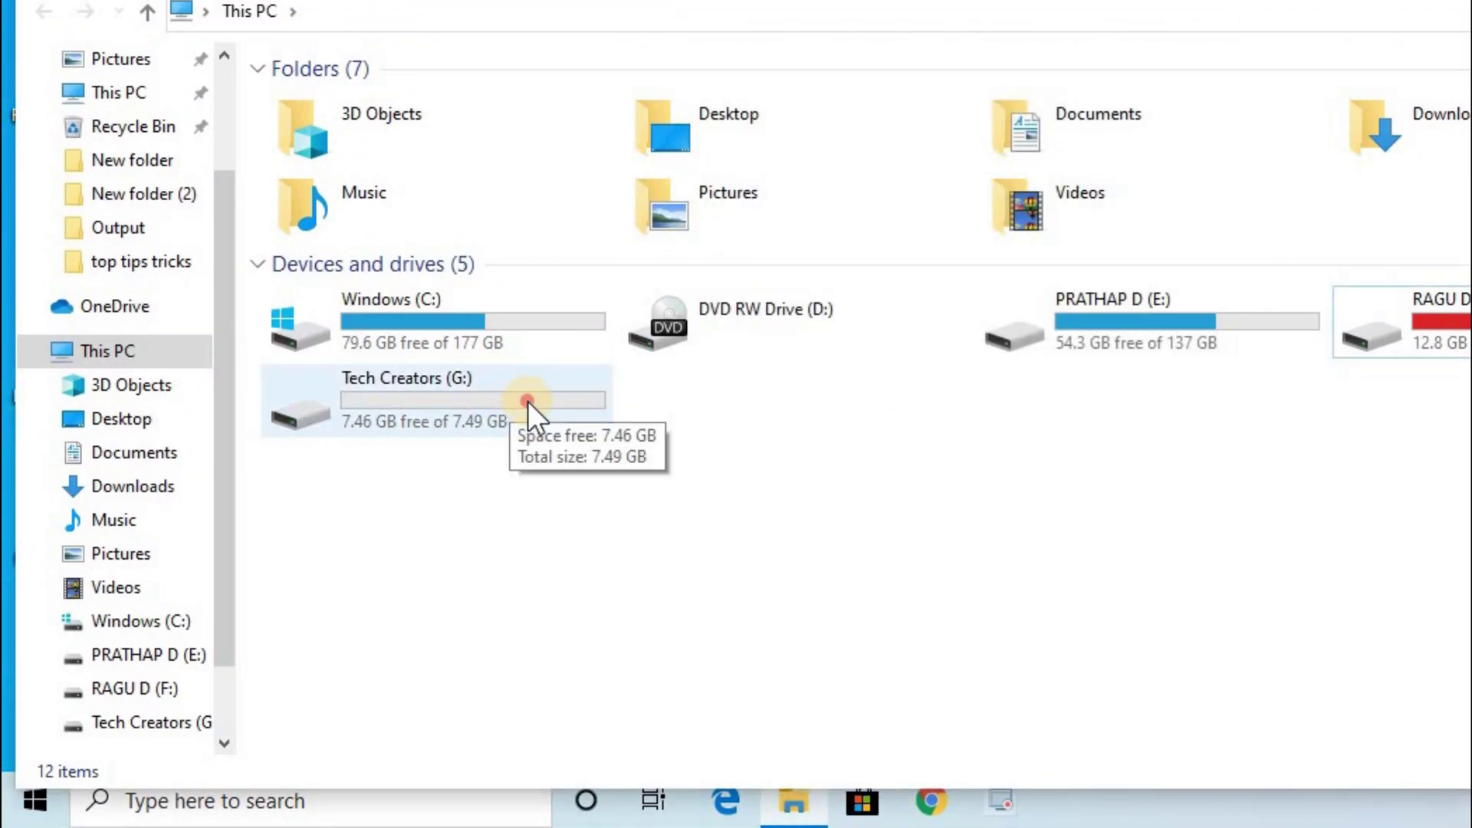
Run Scan and repair drive on Tech Creators (G:); no errors are found.
click(528, 402)
right_click(530, 402)
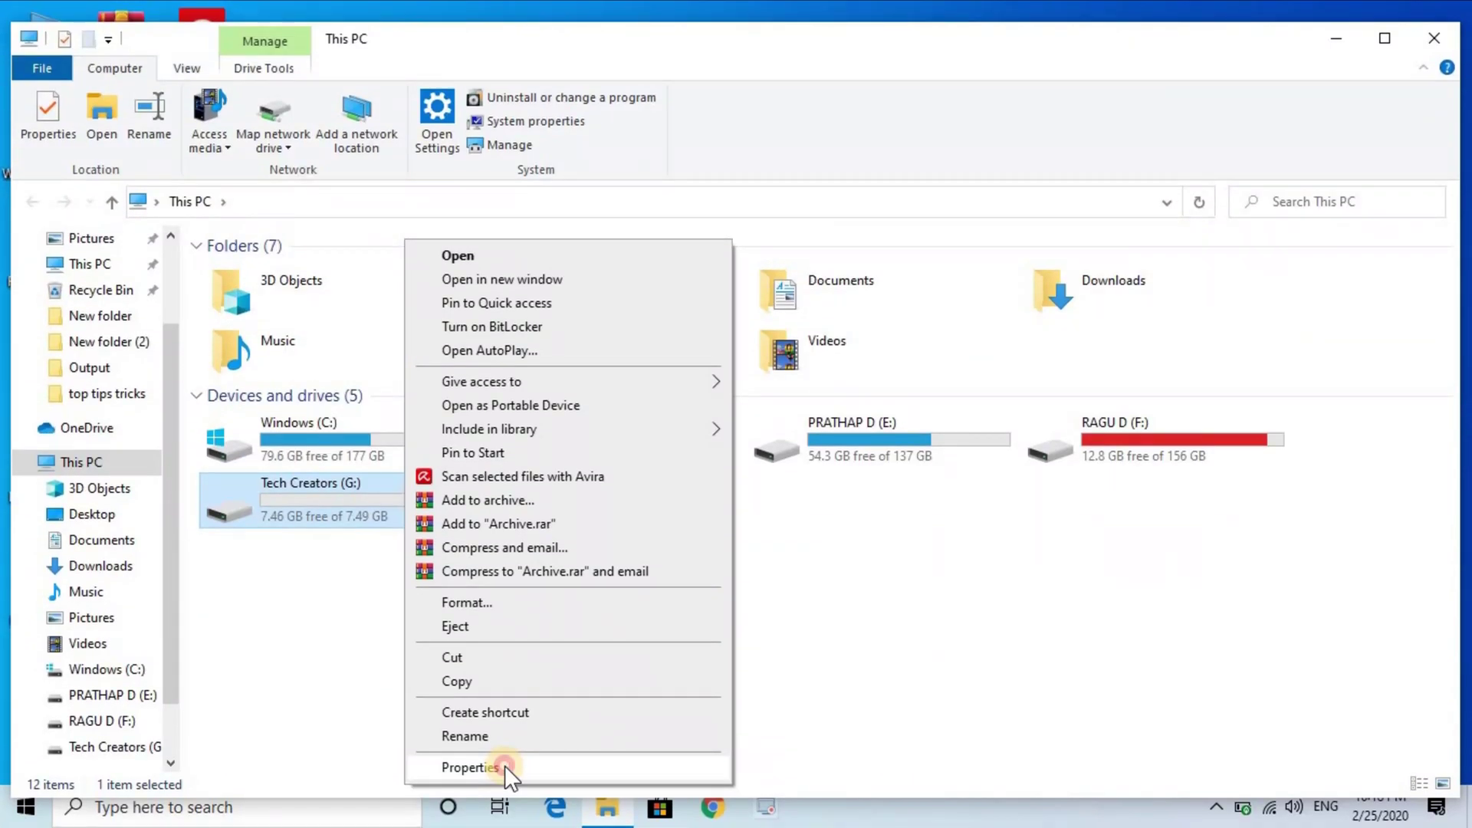
click(659, 747)
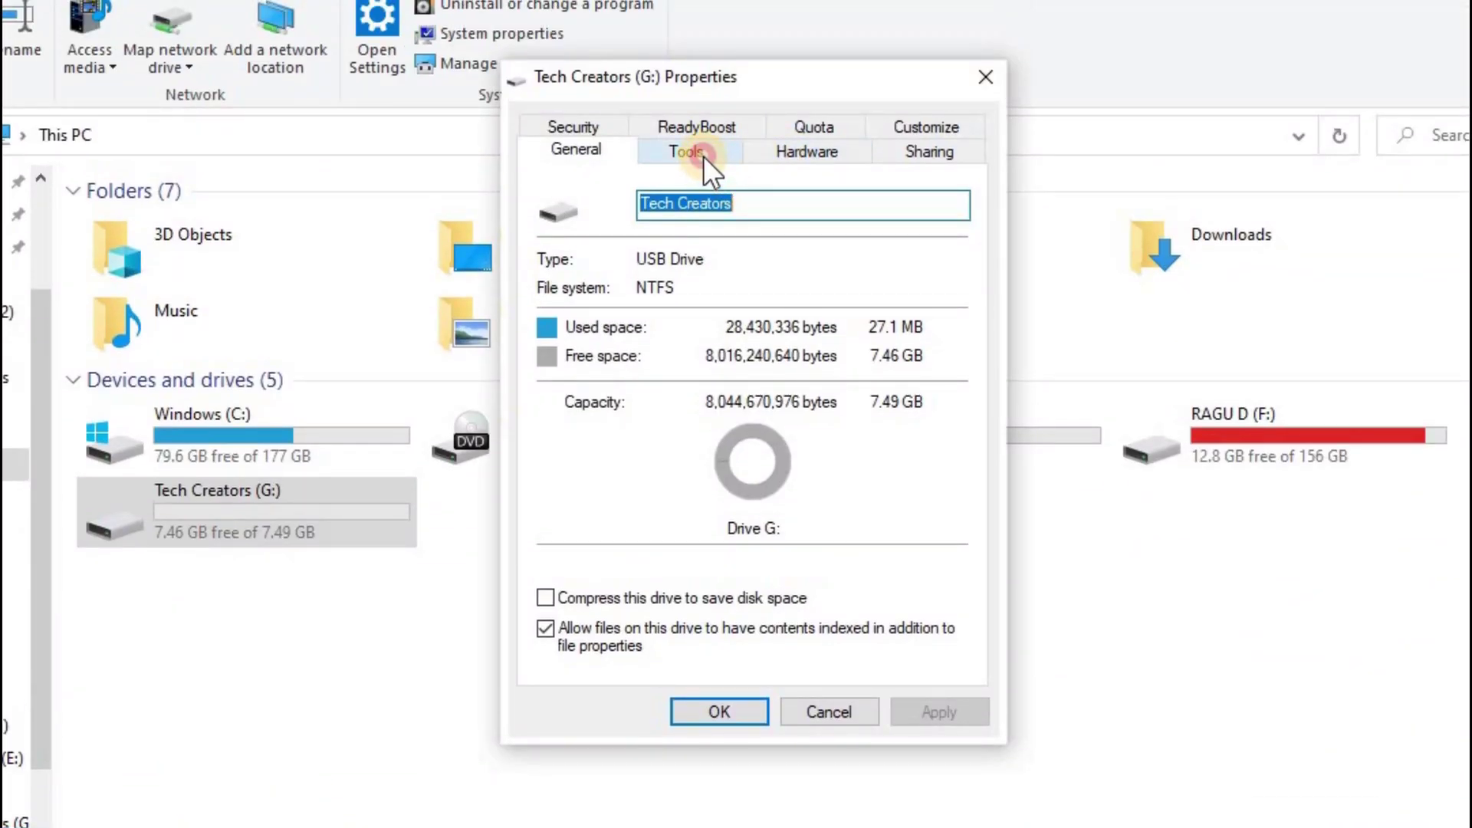
click(704, 156)
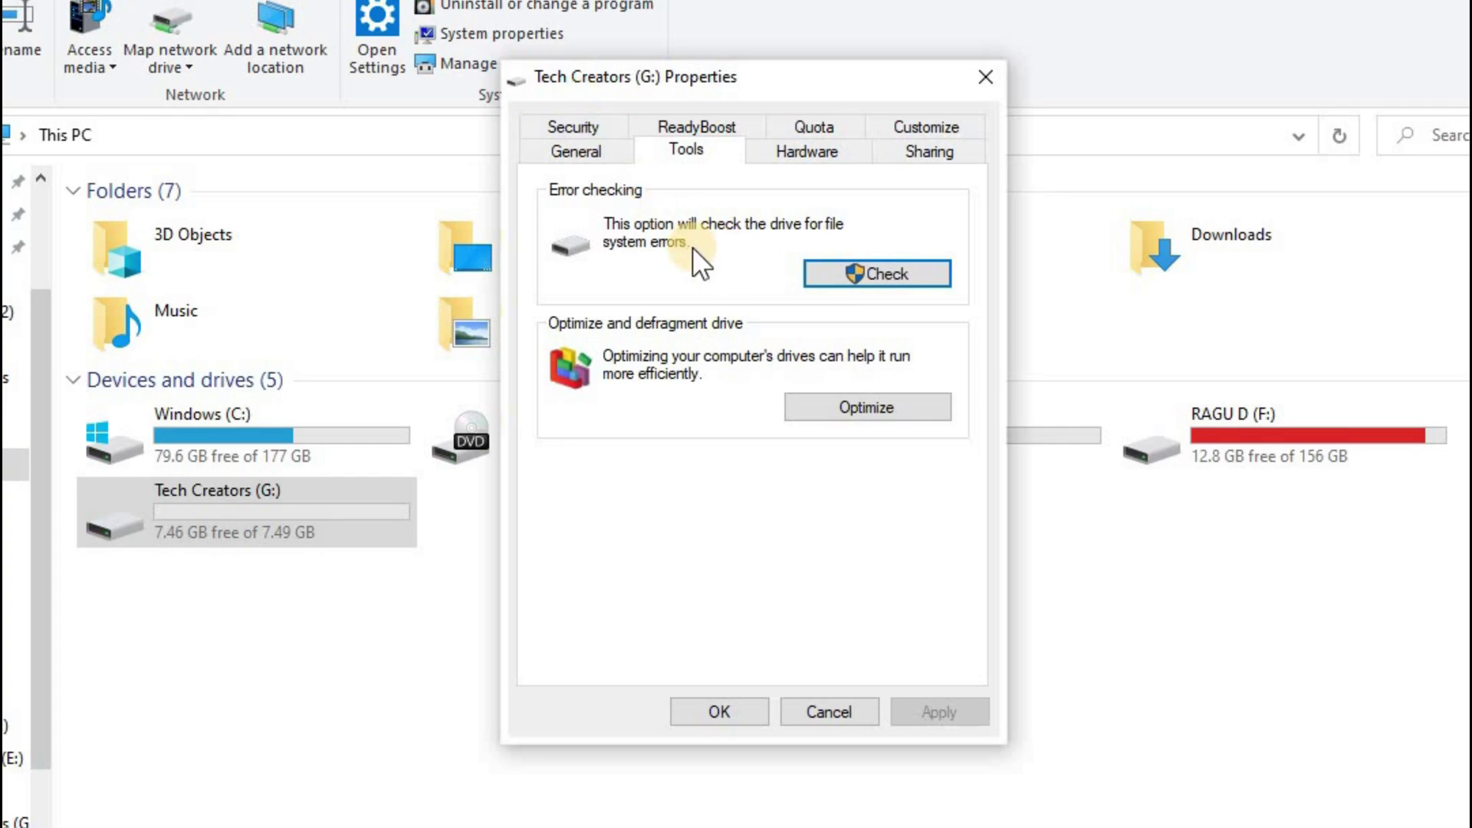
click(892, 273)
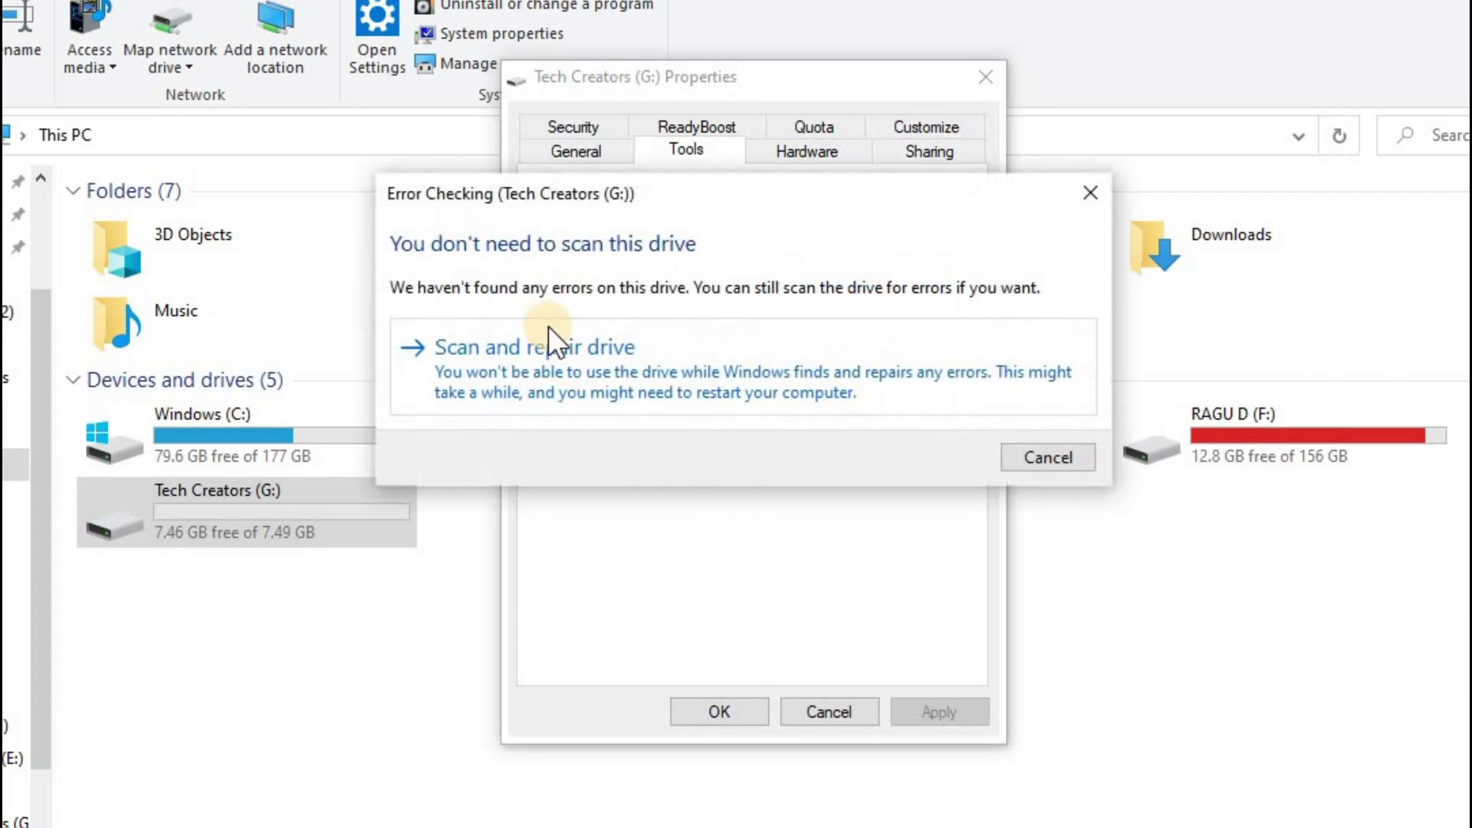
click(669, 349)
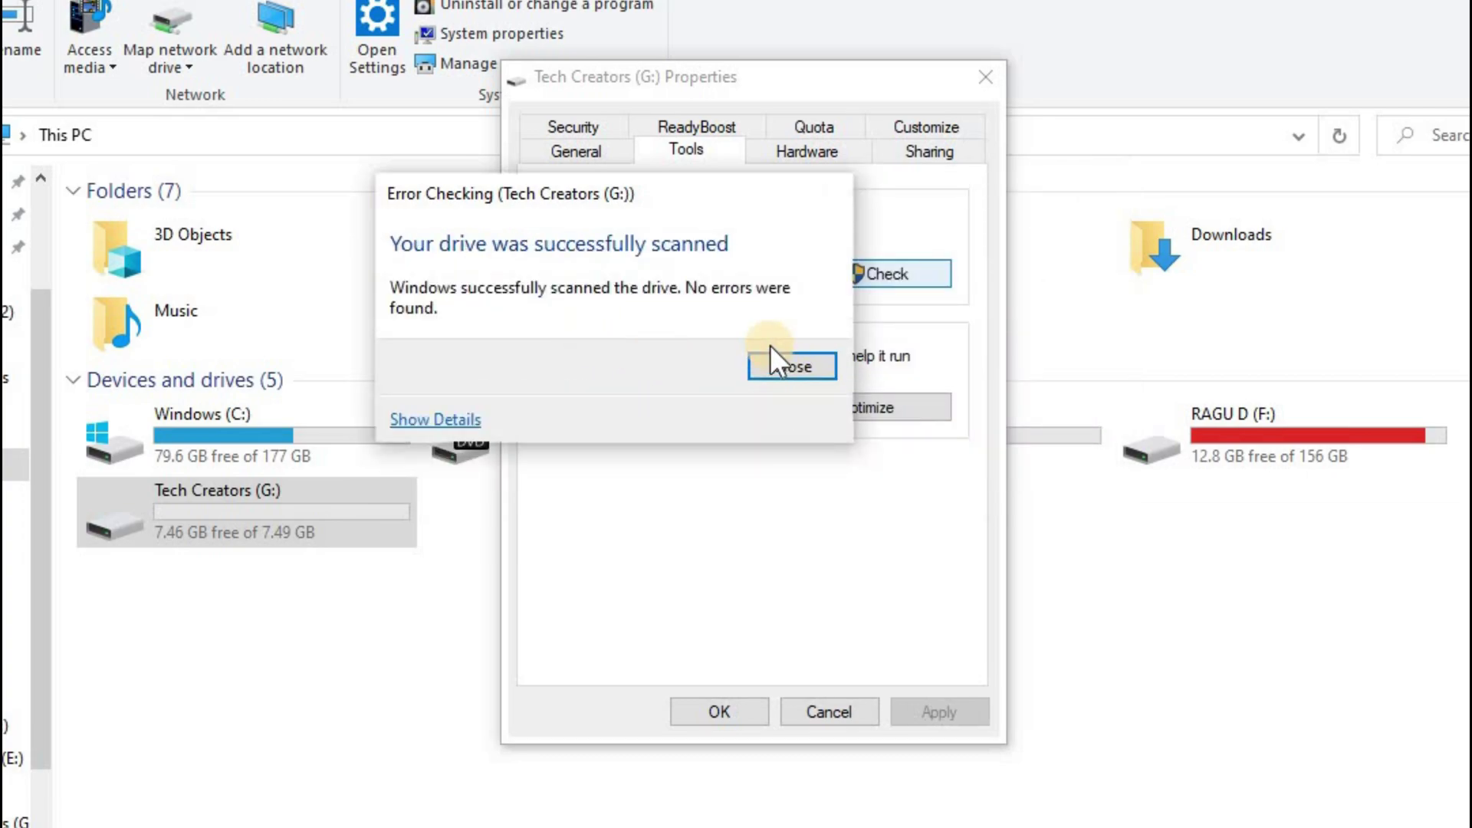
click(788, 364)
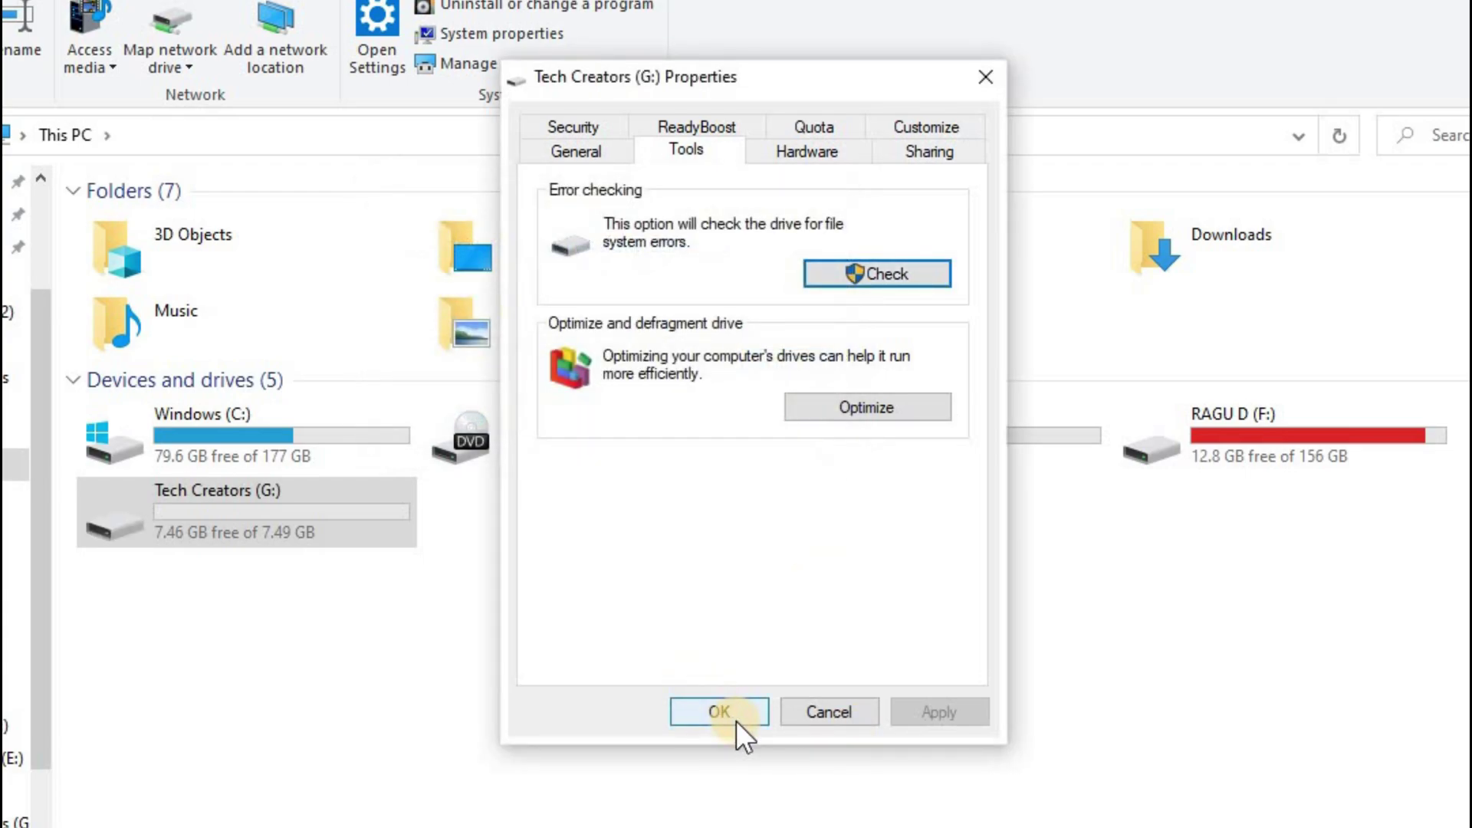
click(734, 717)
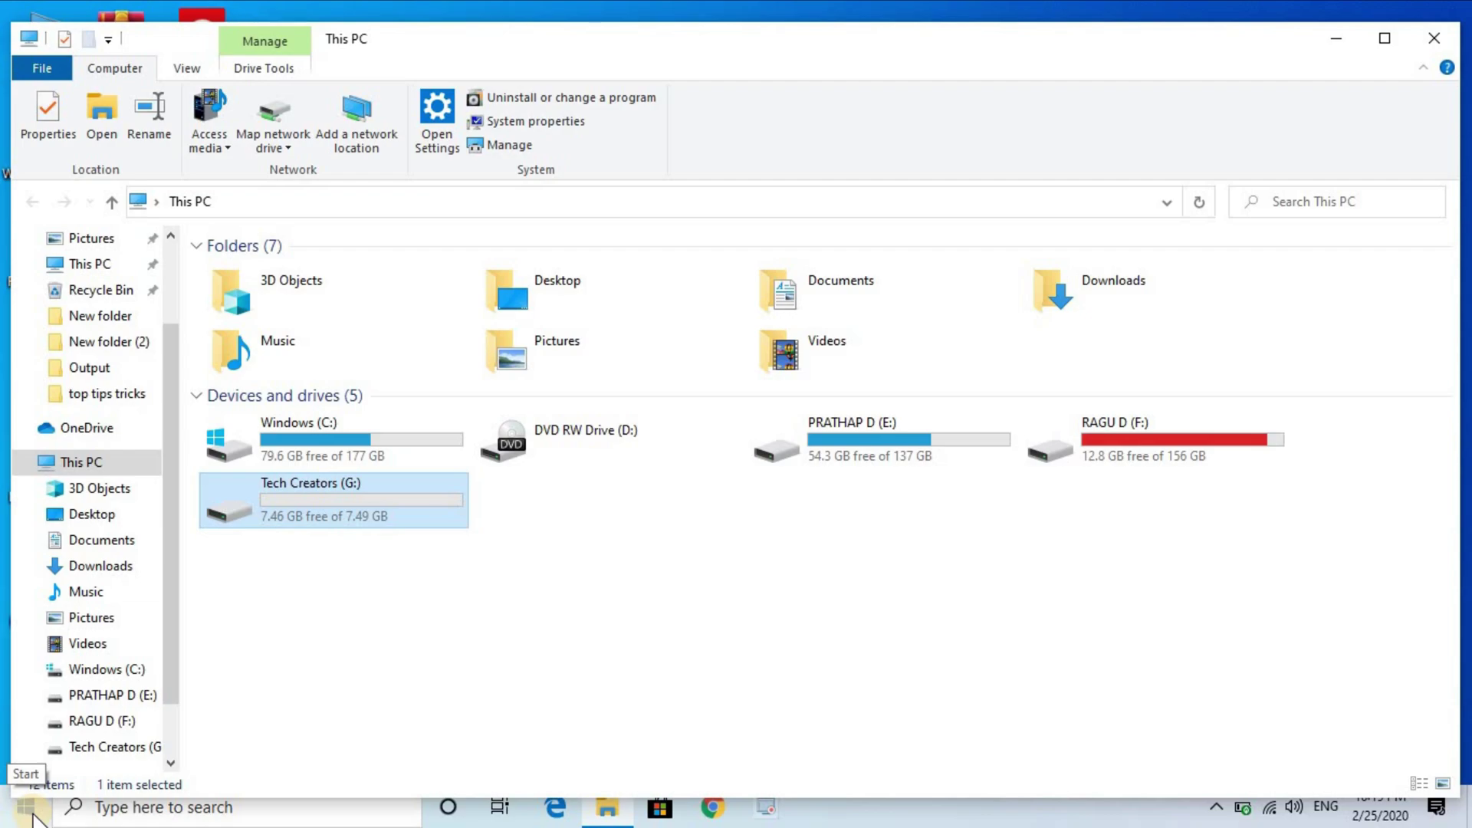
Search the Start menu for 'de' and launch the Device Manager best match.
click(33, 815)
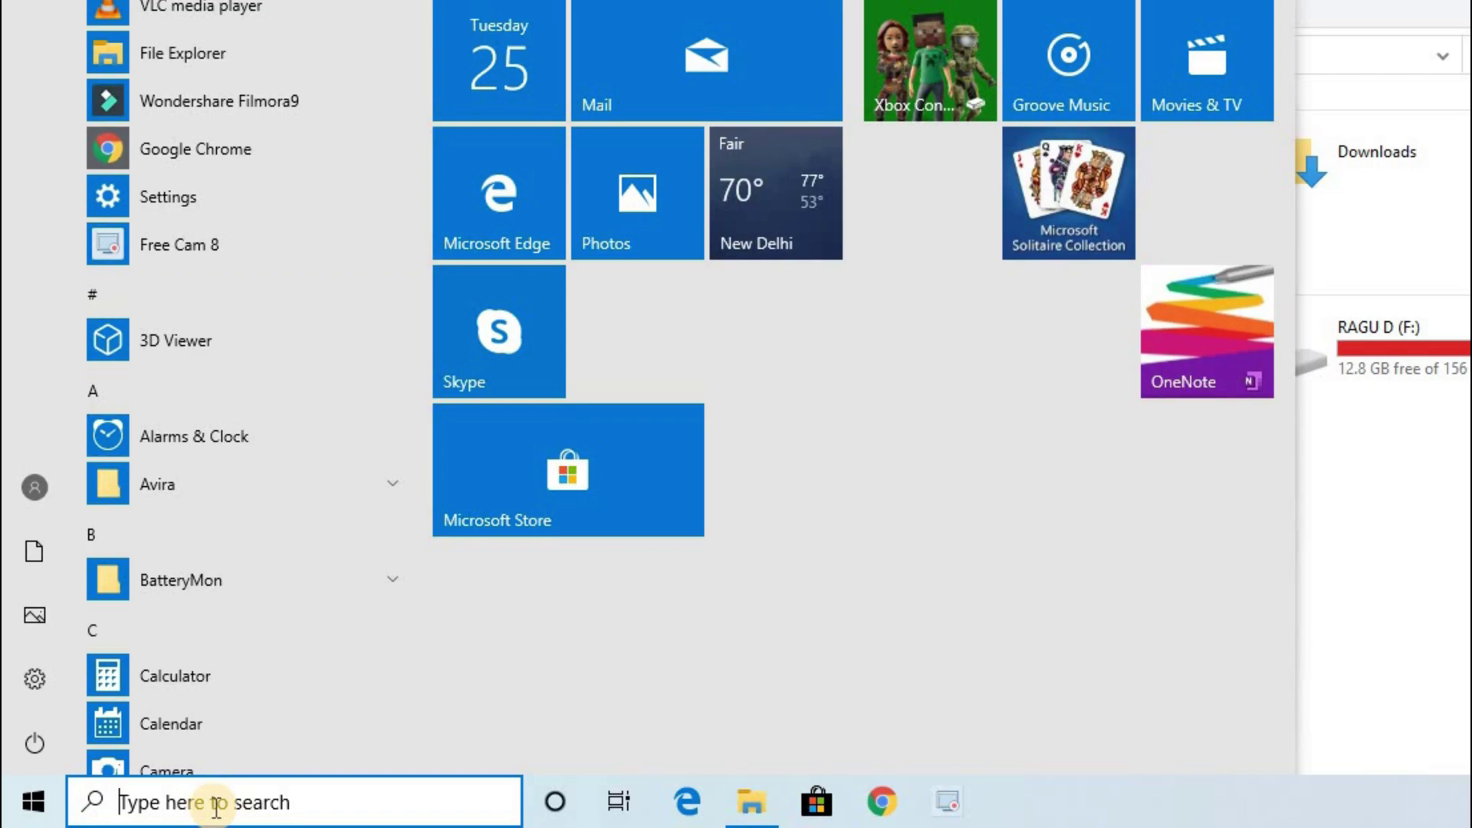
text(de)
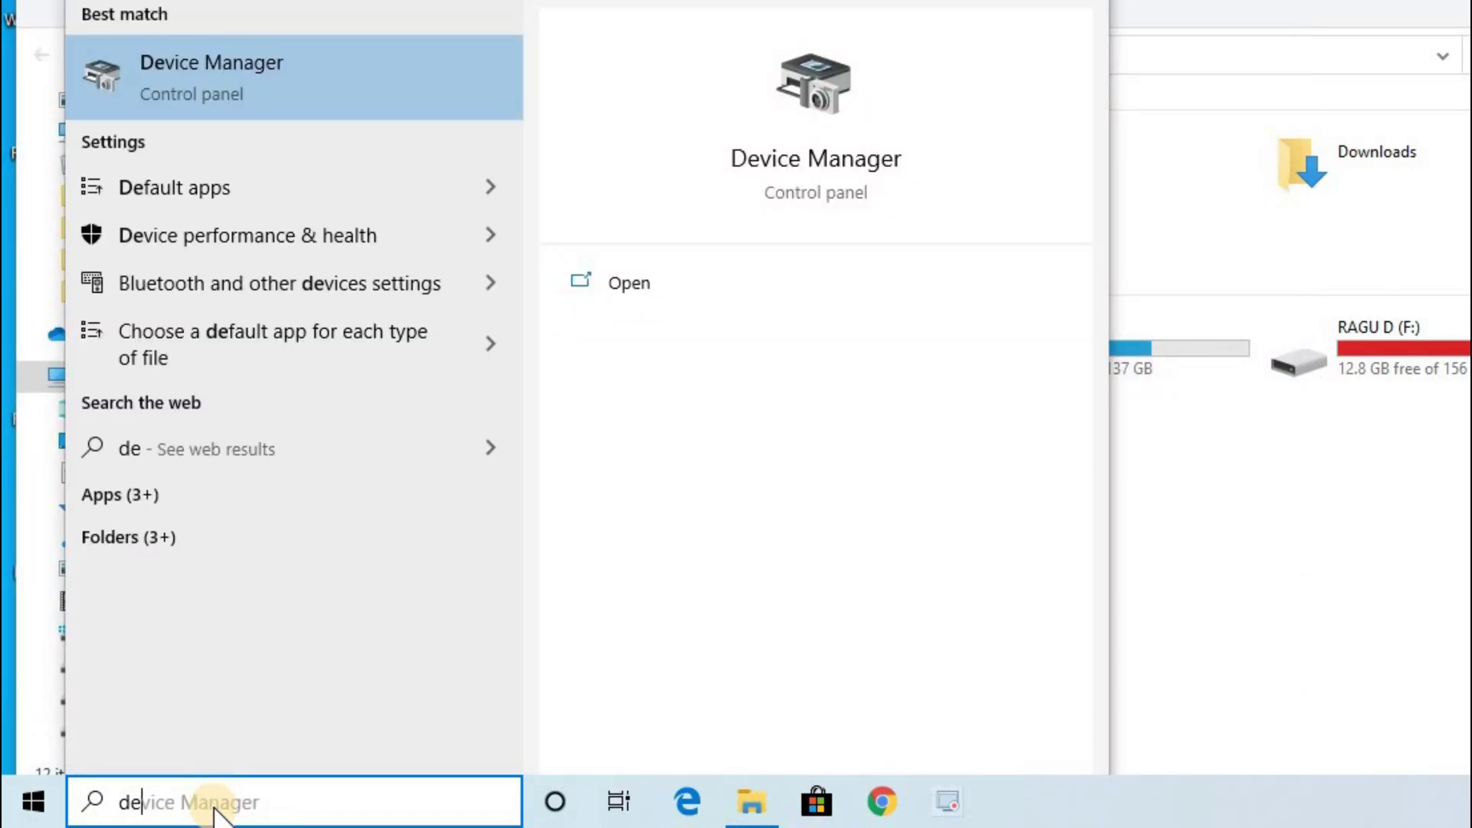
click(248, 73)
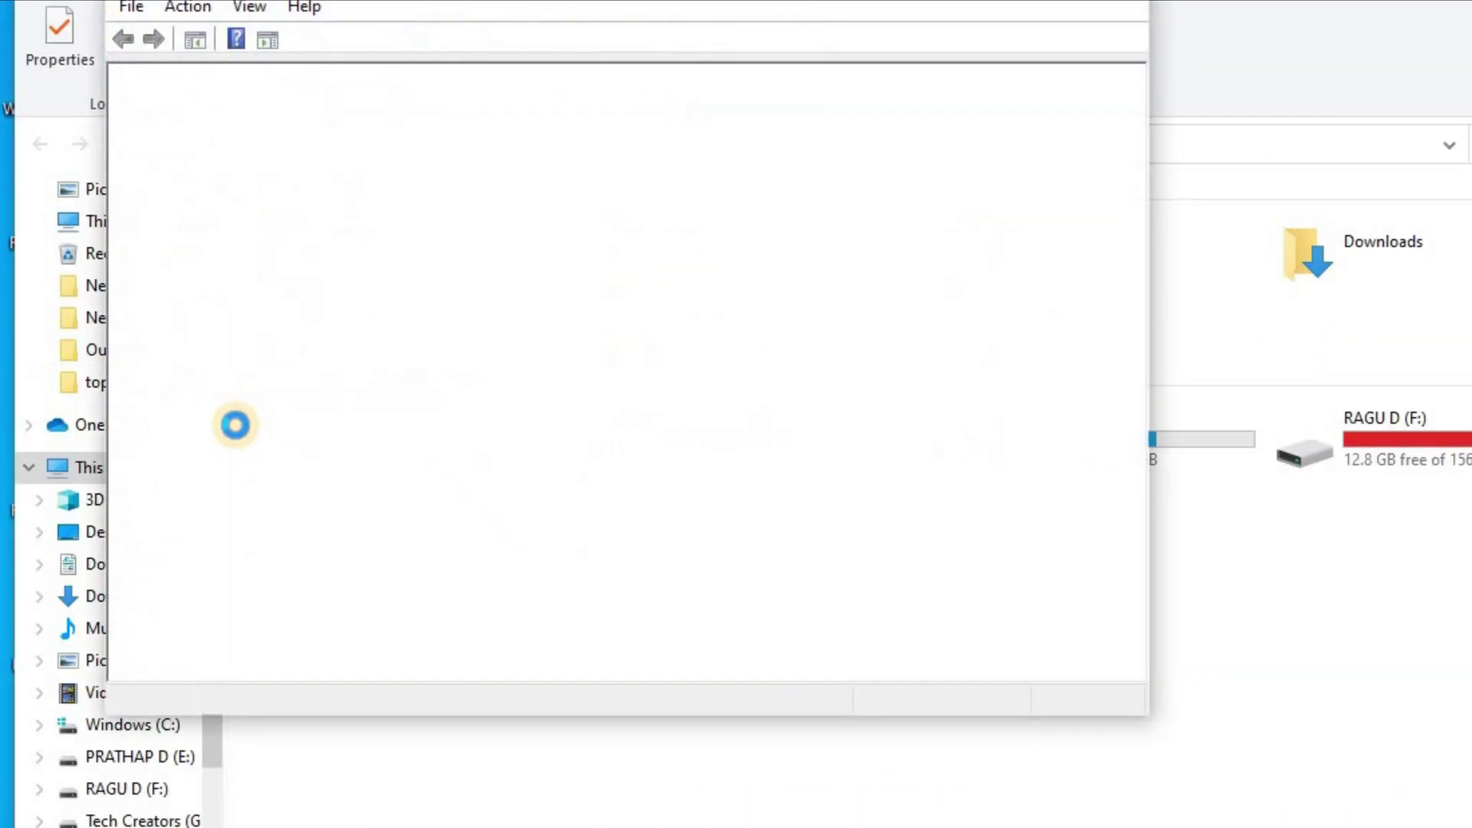
Search automatically for a newer Generic USB Hub driver under Universal Serial Bus controllers.
scroll(346, 461, down, 3)
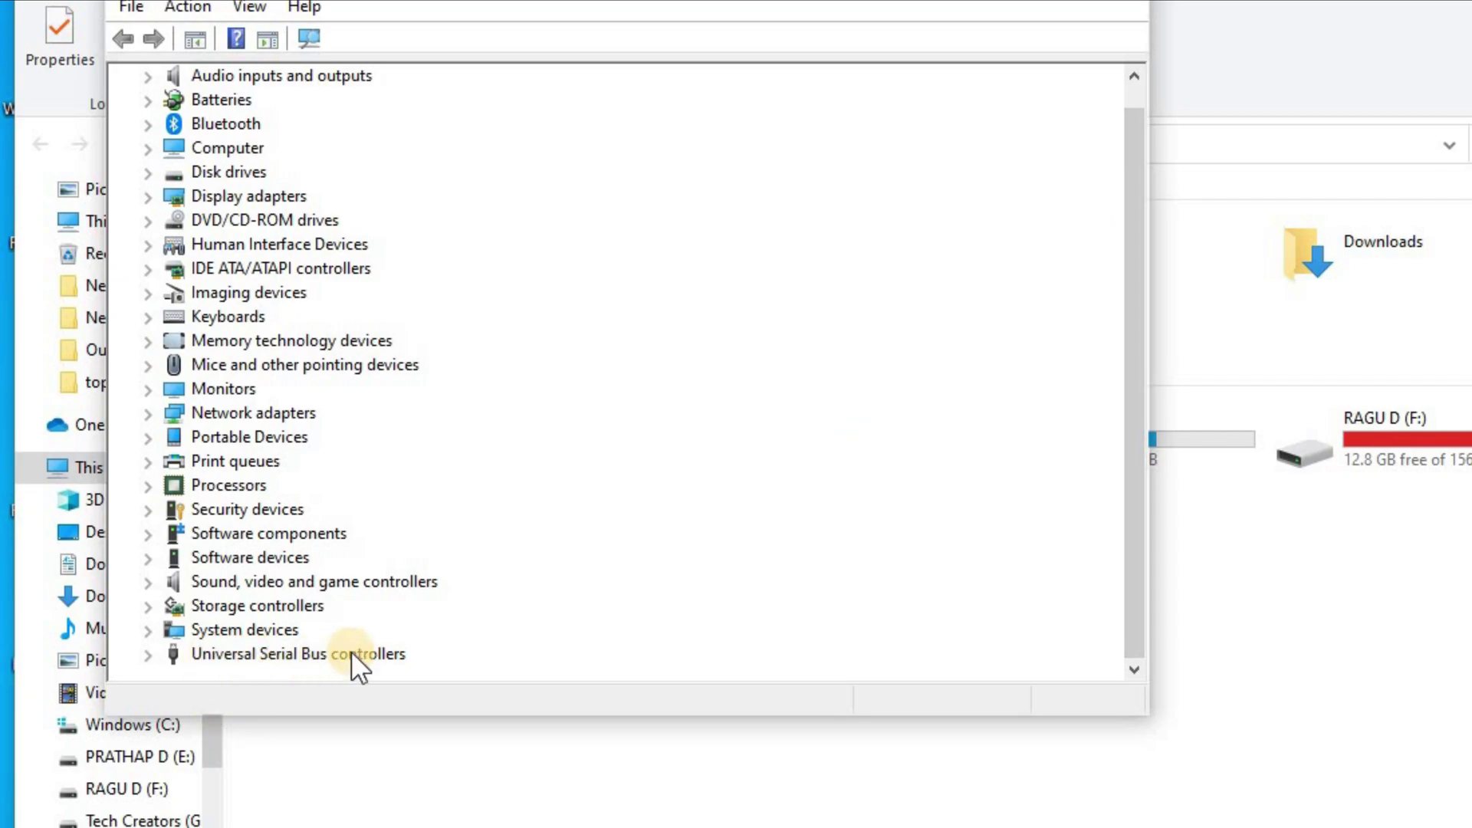
click(148, 654)
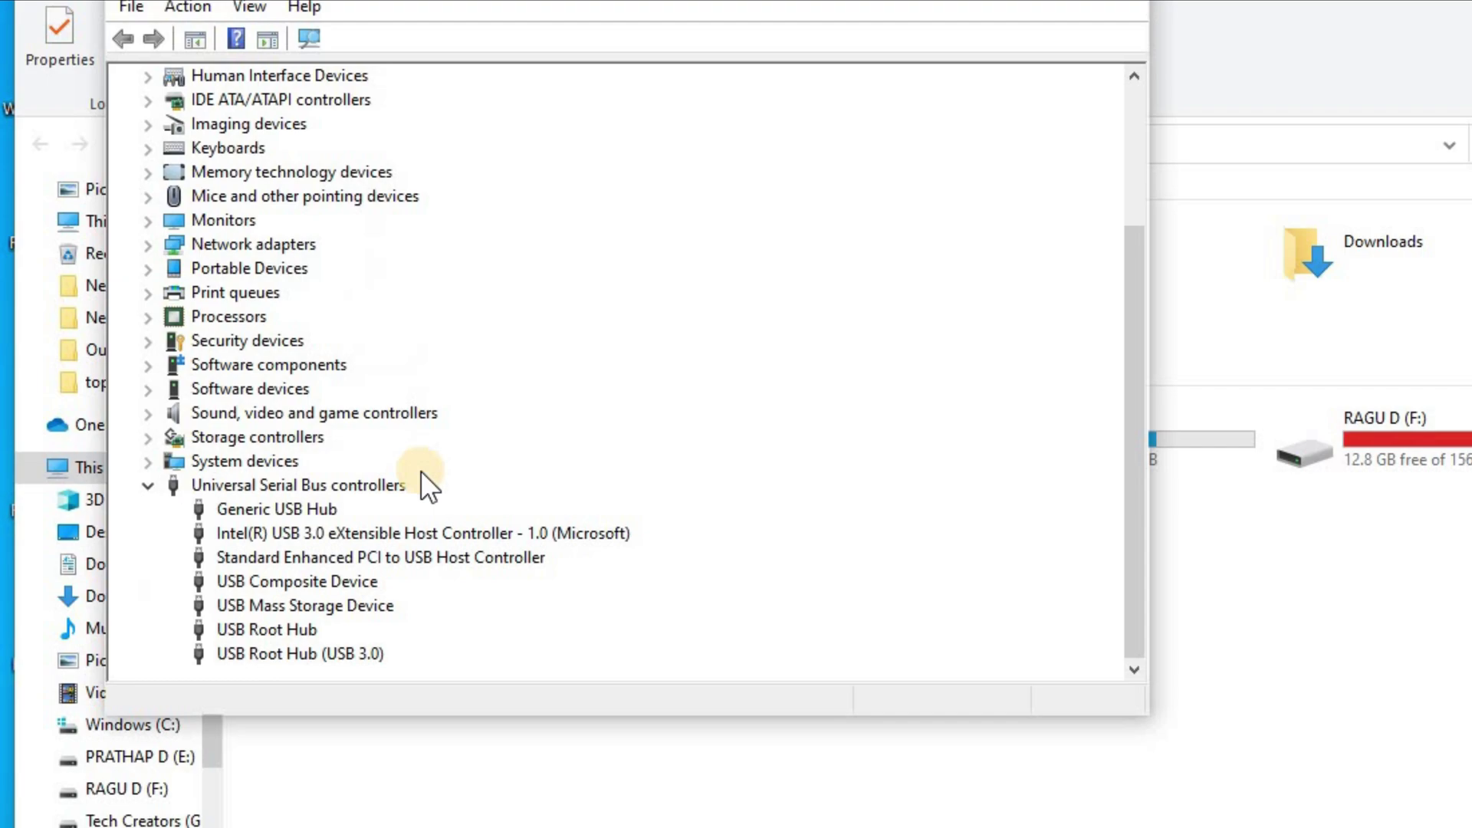
click(302, 512)
right_click(306, 507)
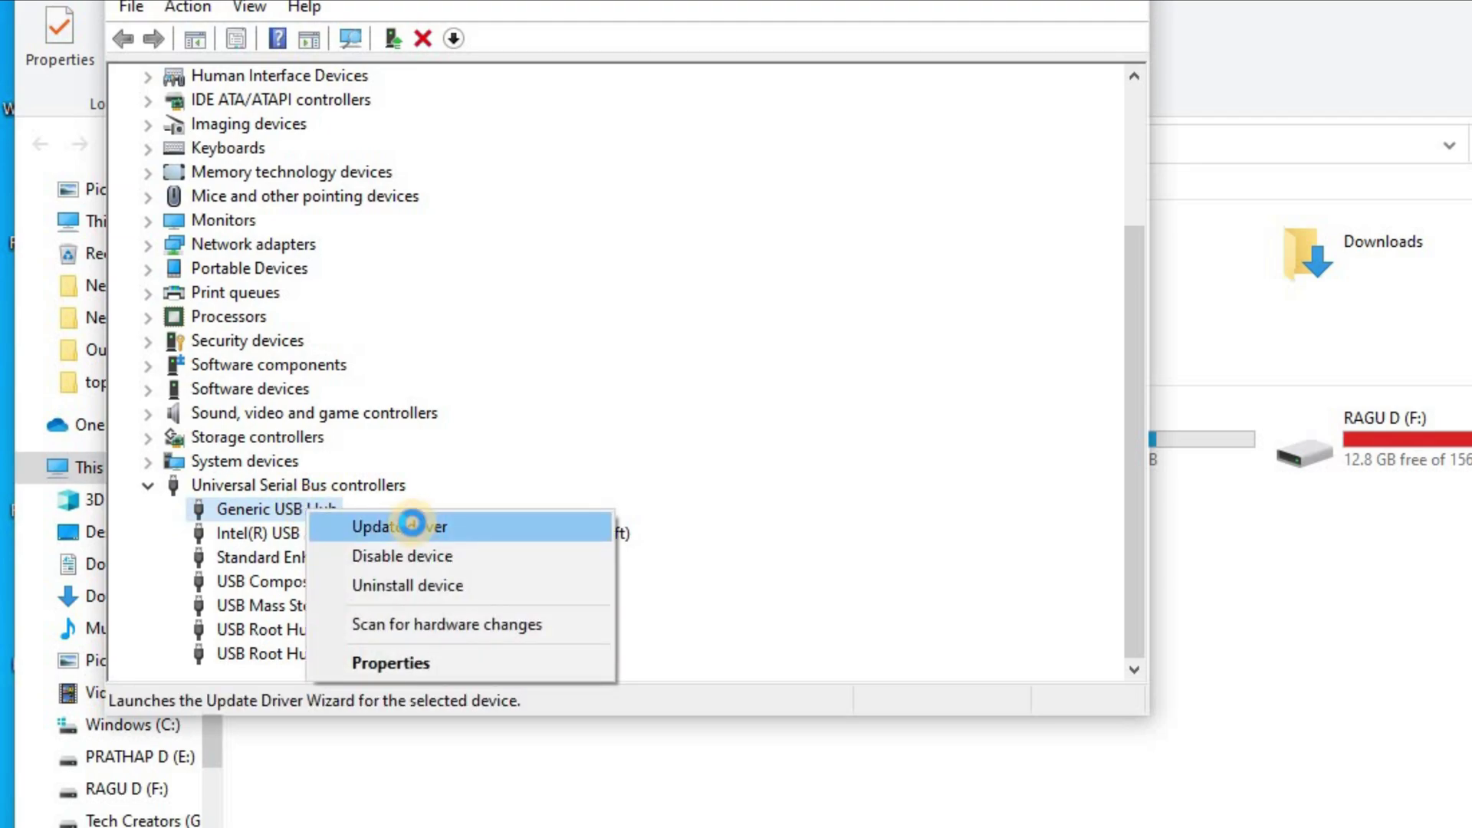
click(415, 526)
click(599, 307)
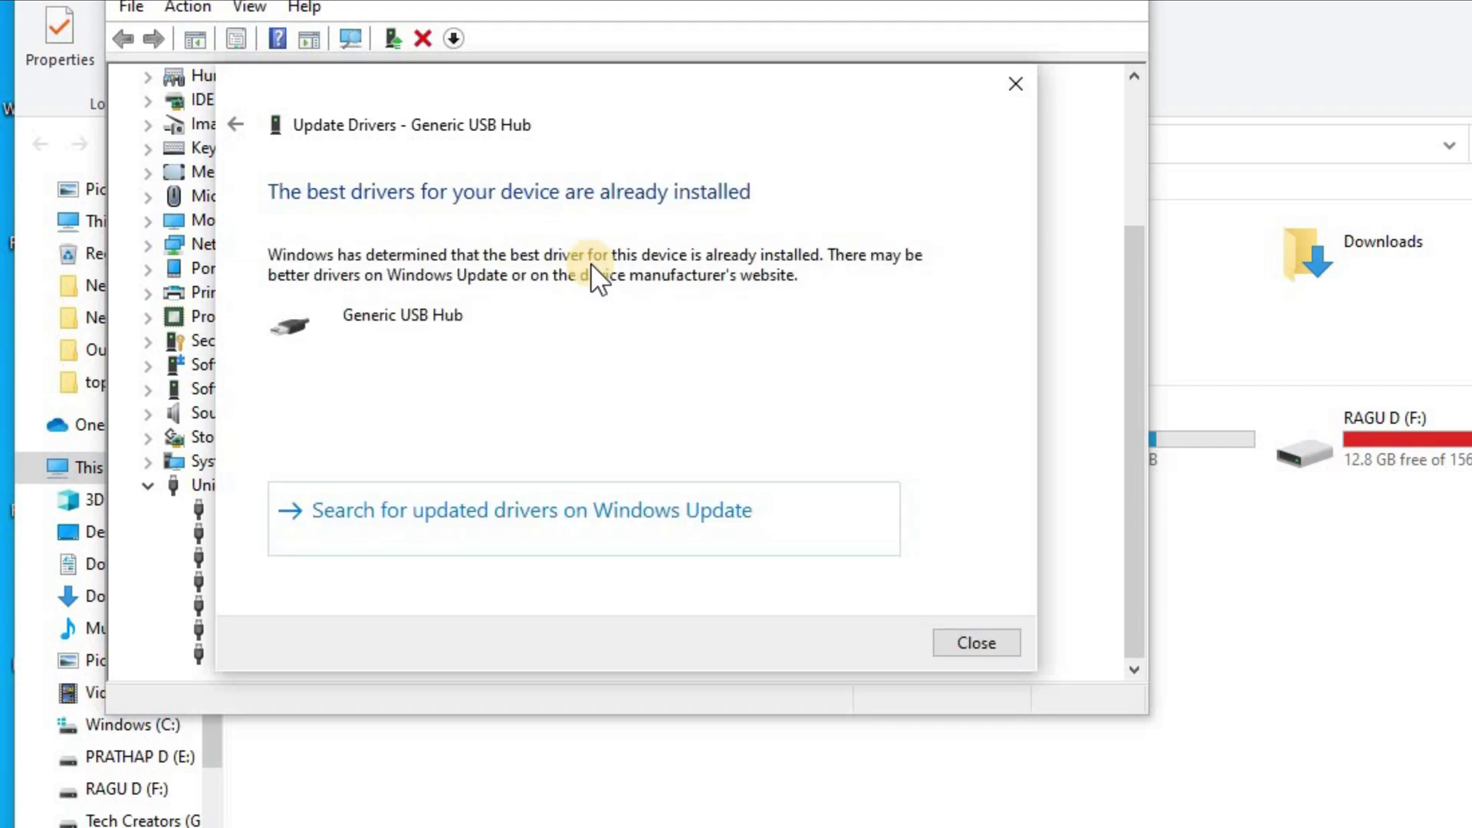
click(980, 644)
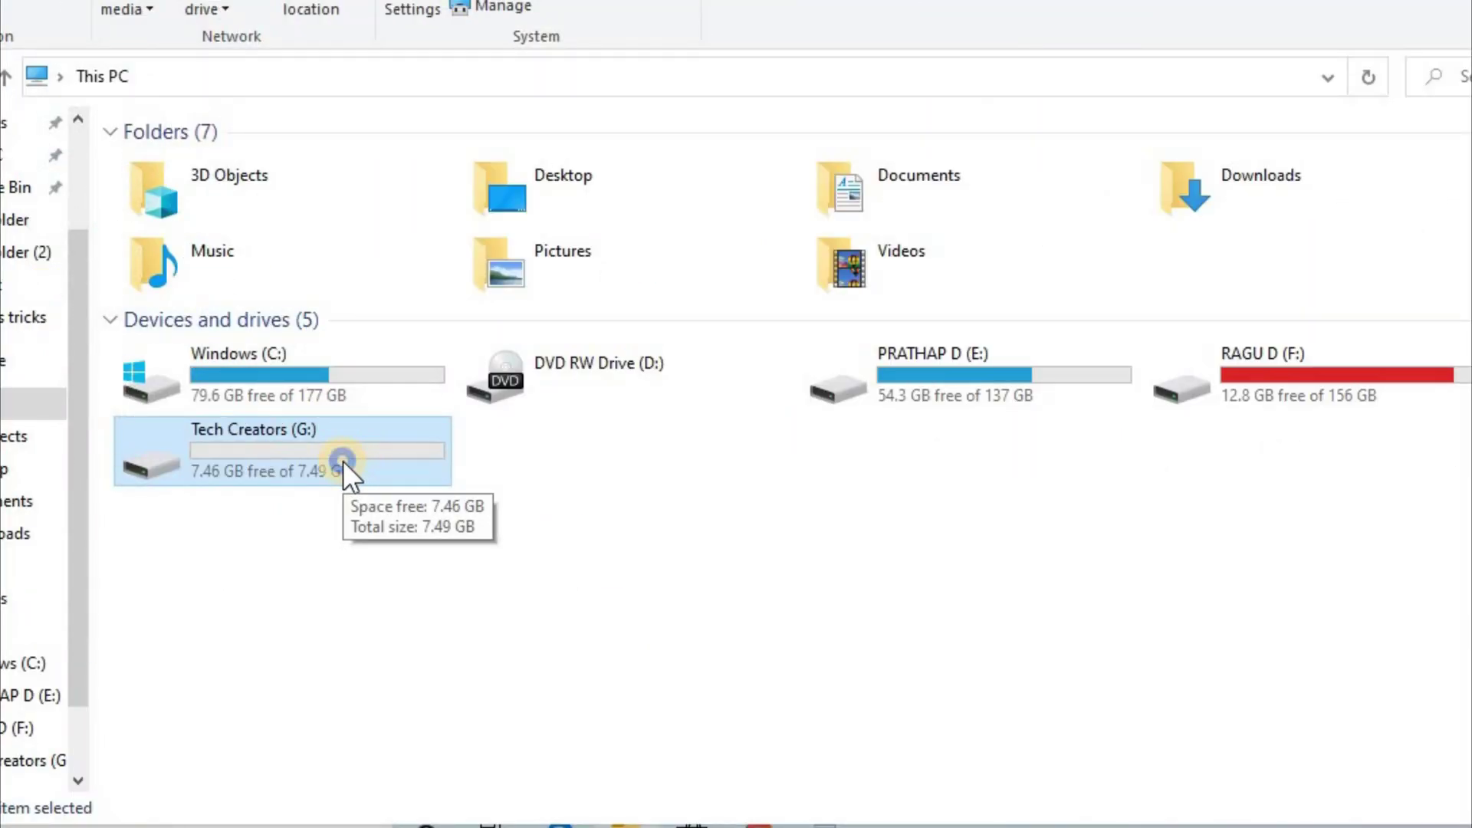
right_click(344, 464)
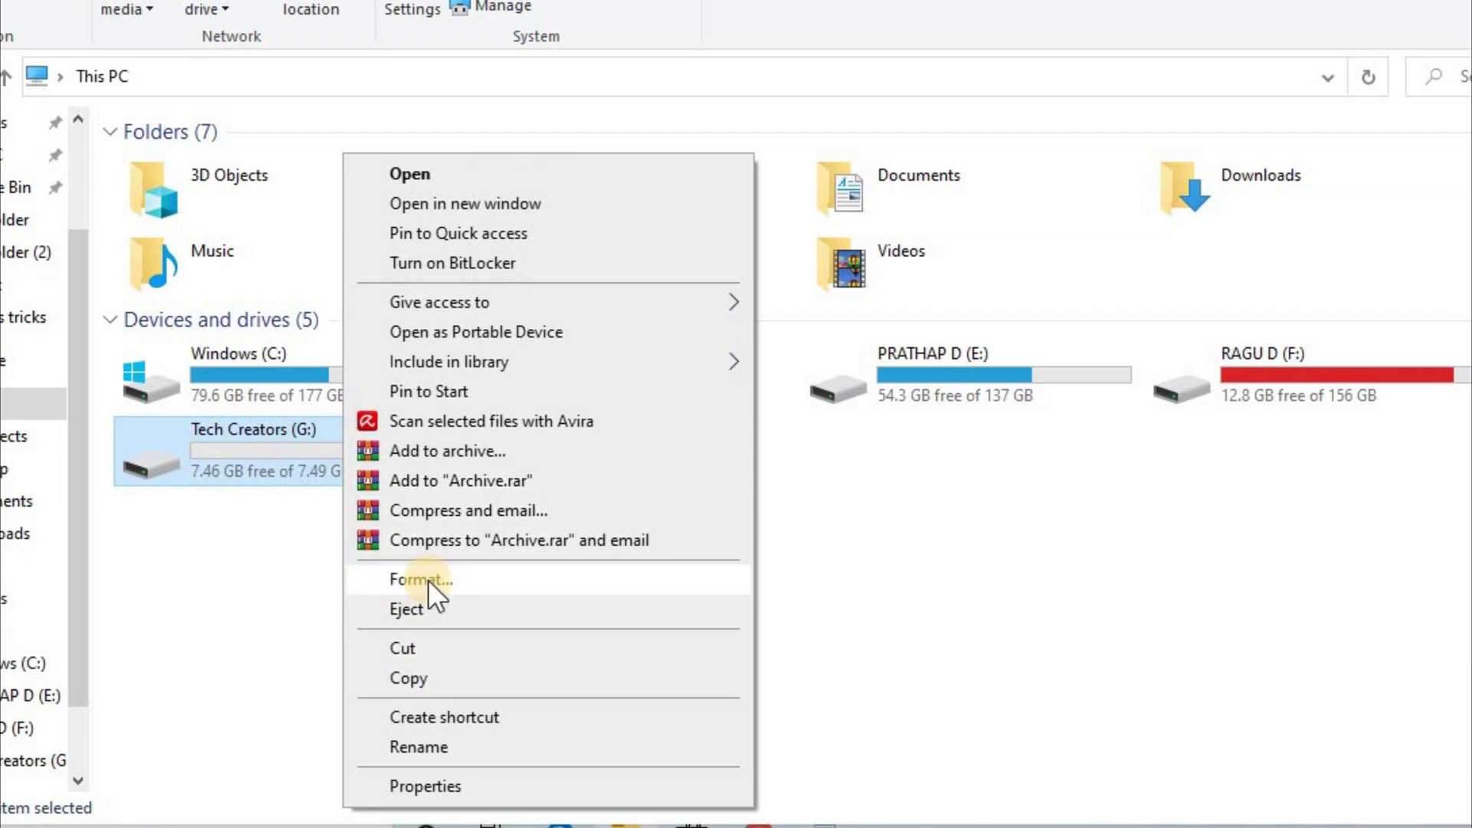
click(413, 578)
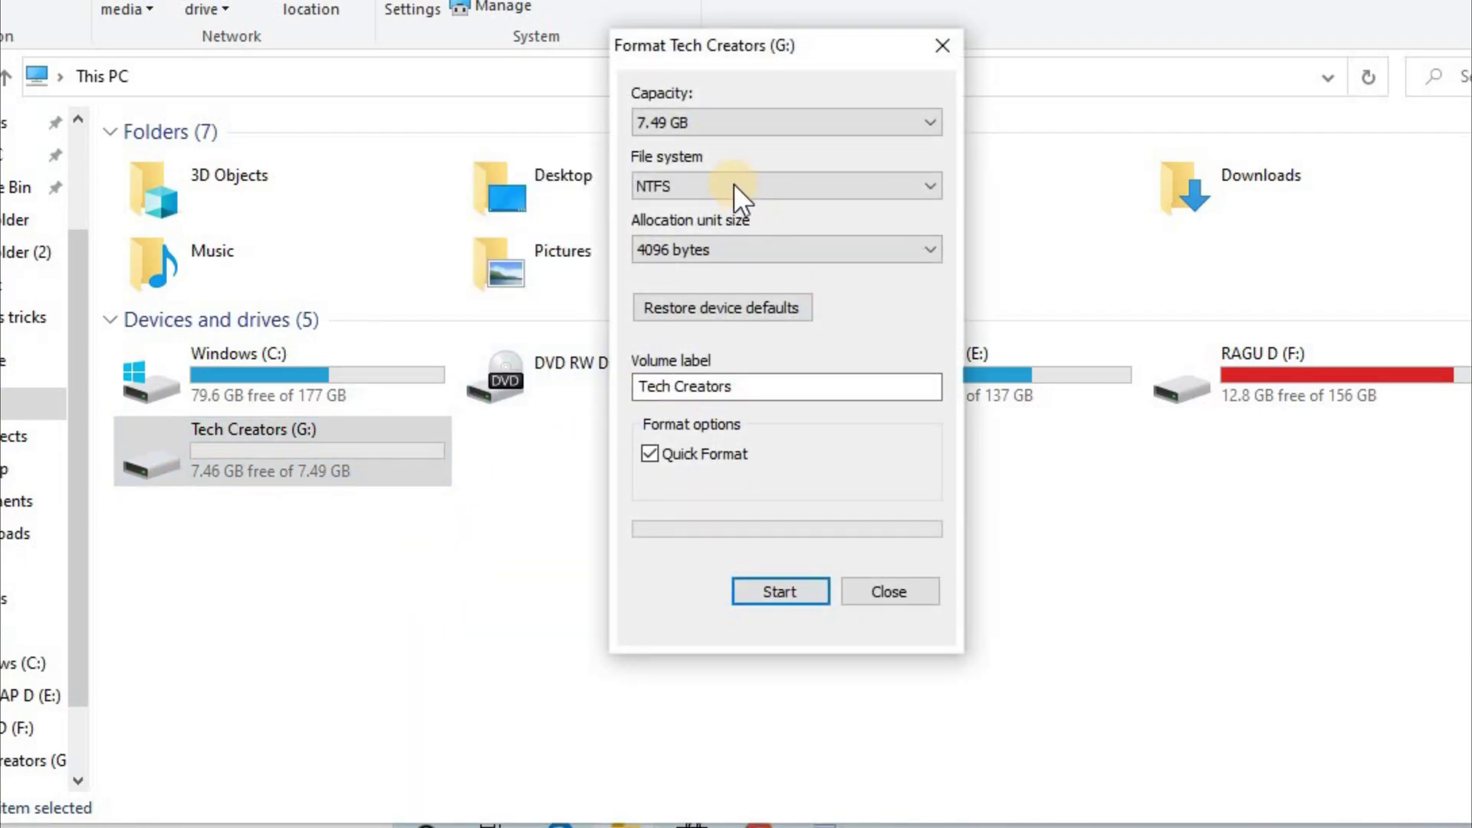
click(691, 189)
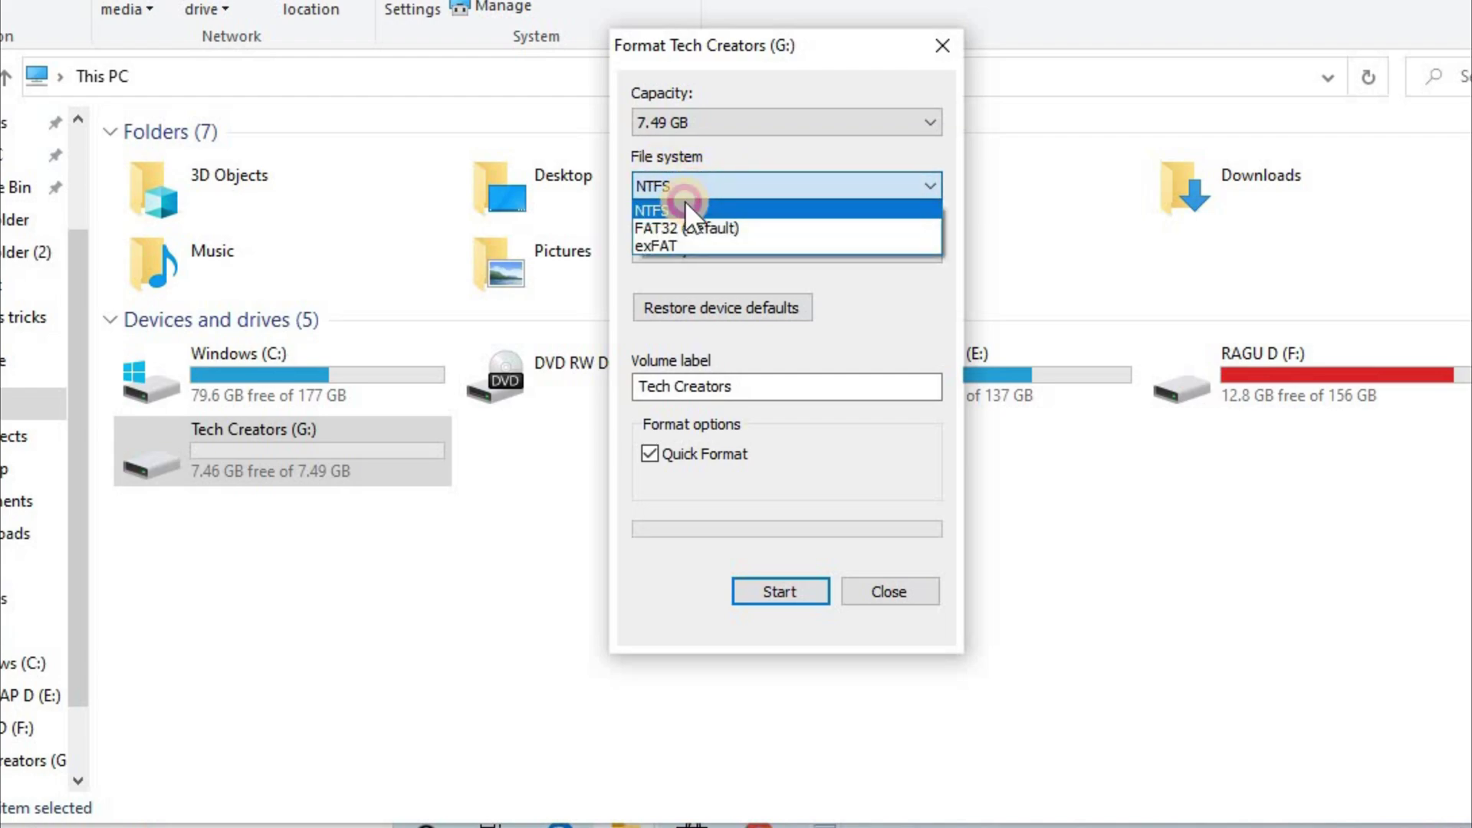
click(684, 208)
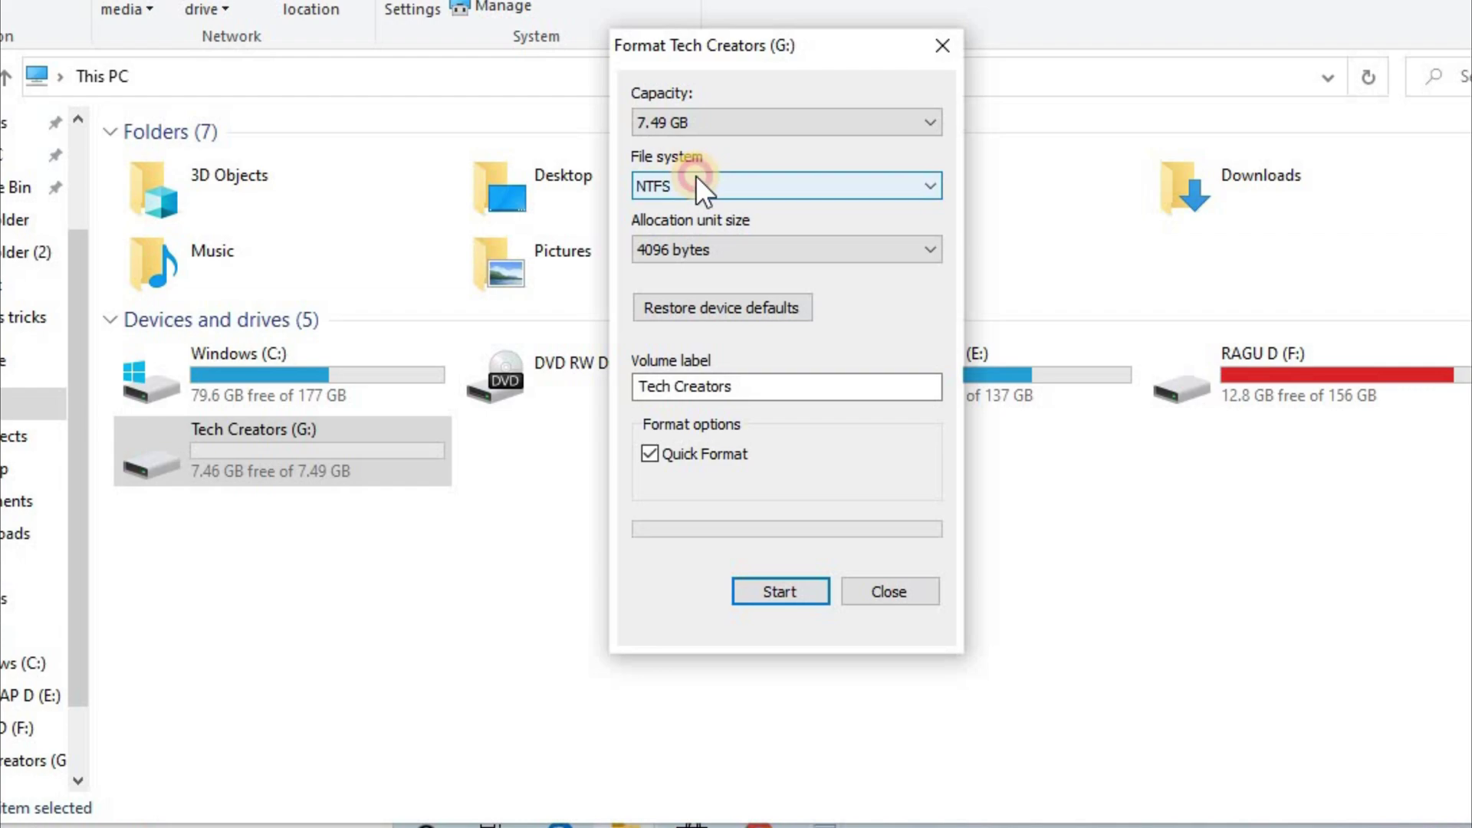
click(699, 184)
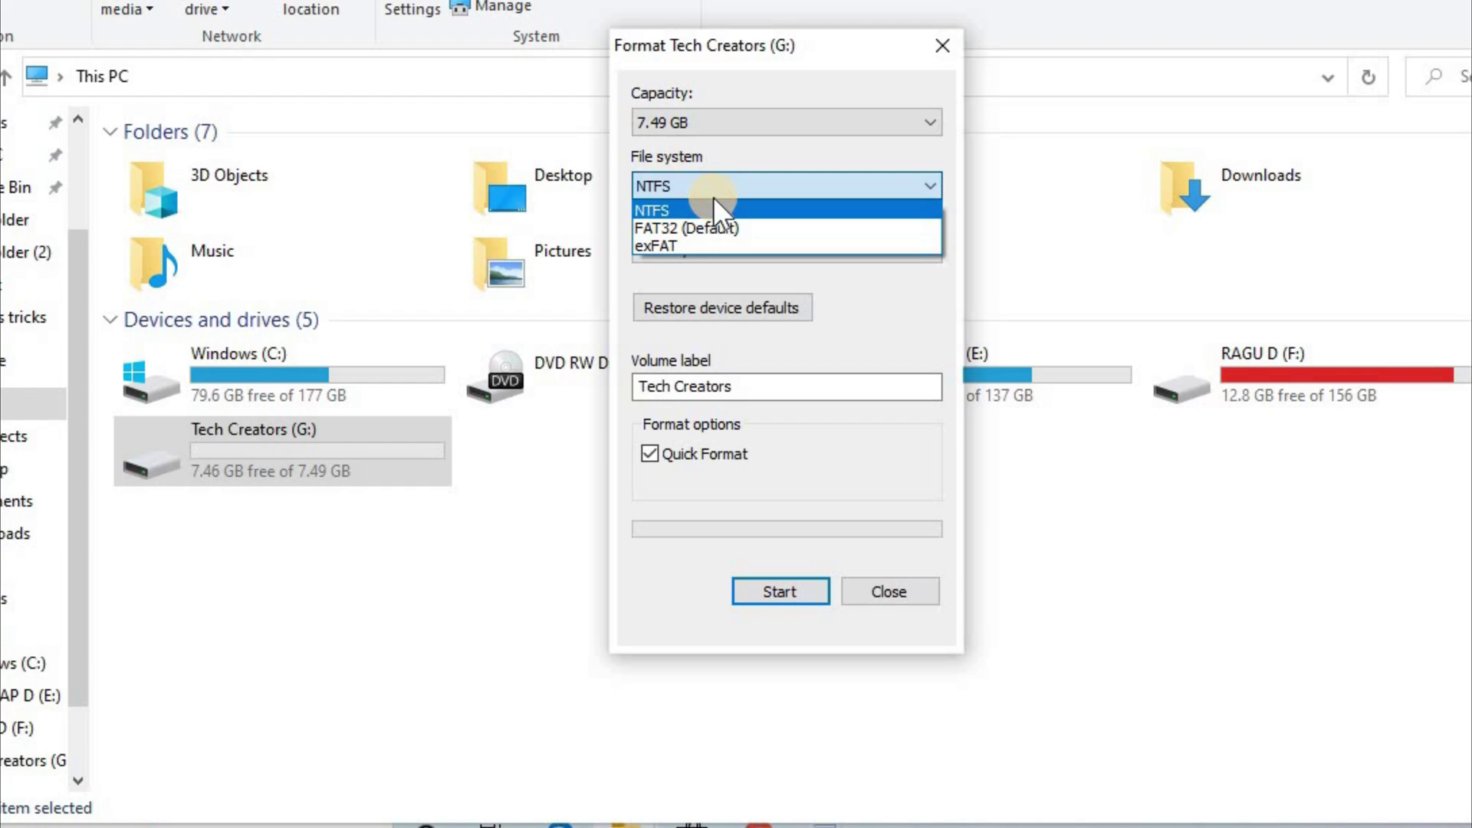
click(715, 199)
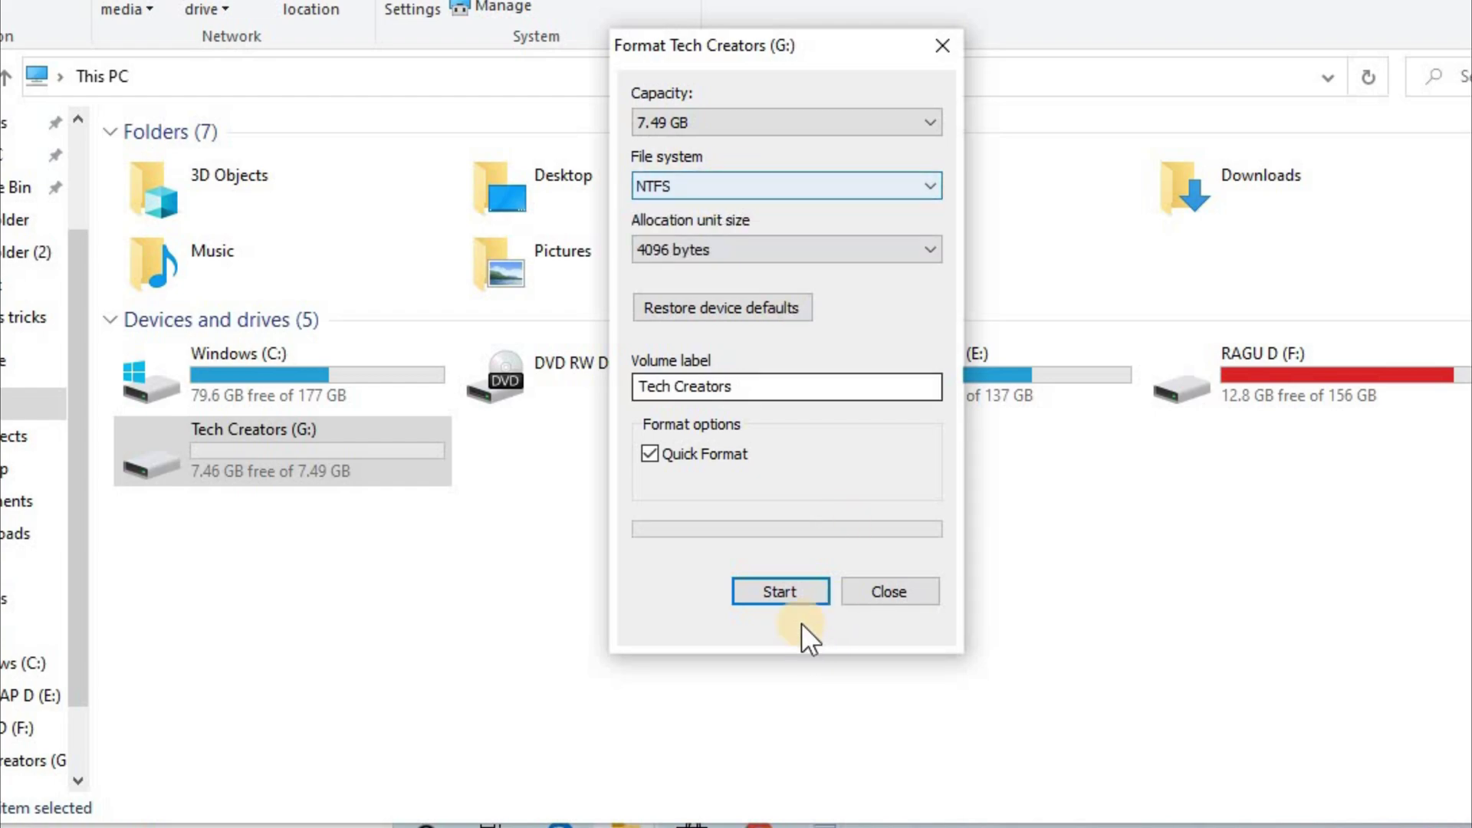
click(902, 595)
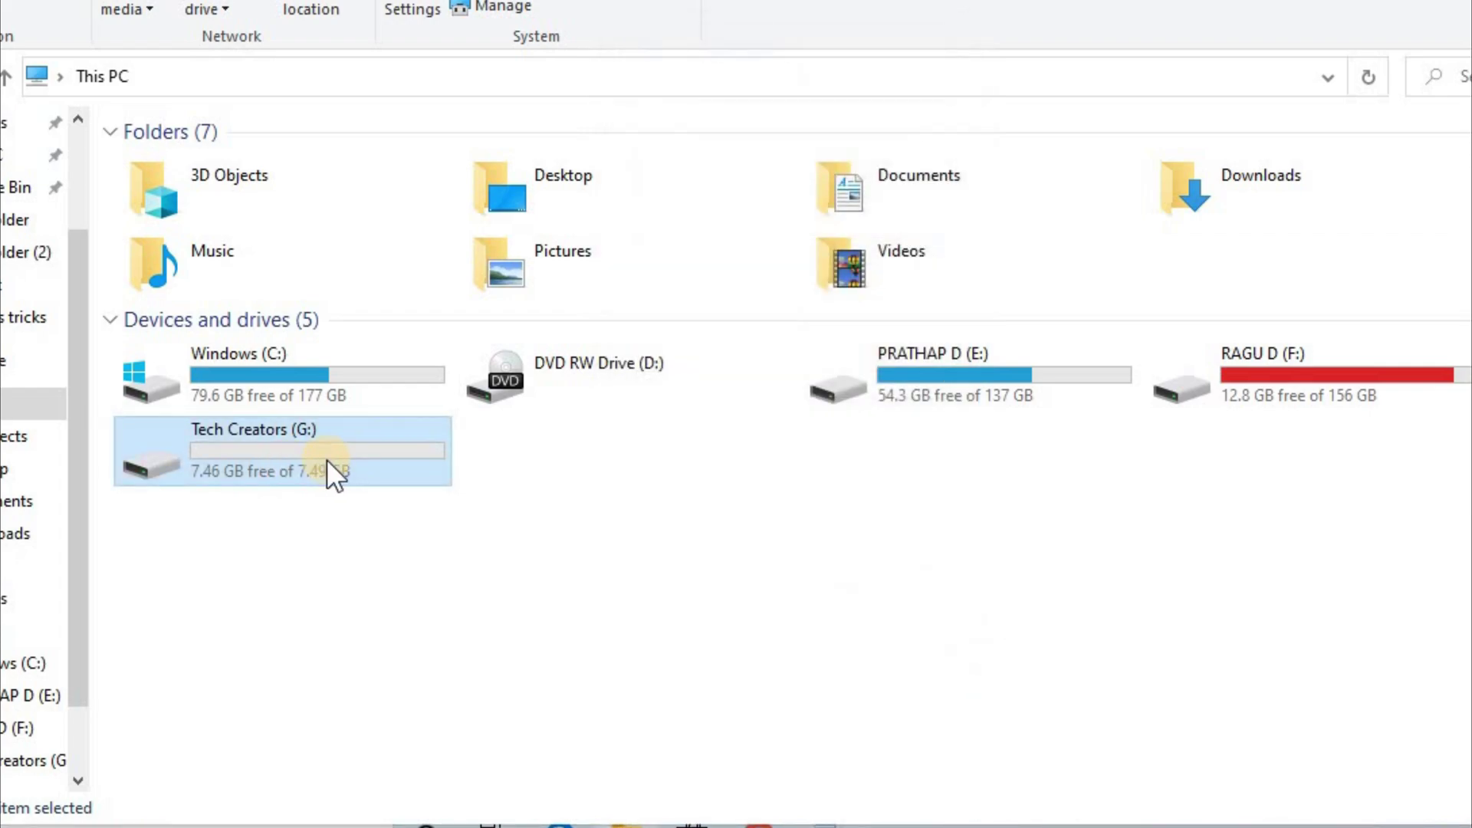